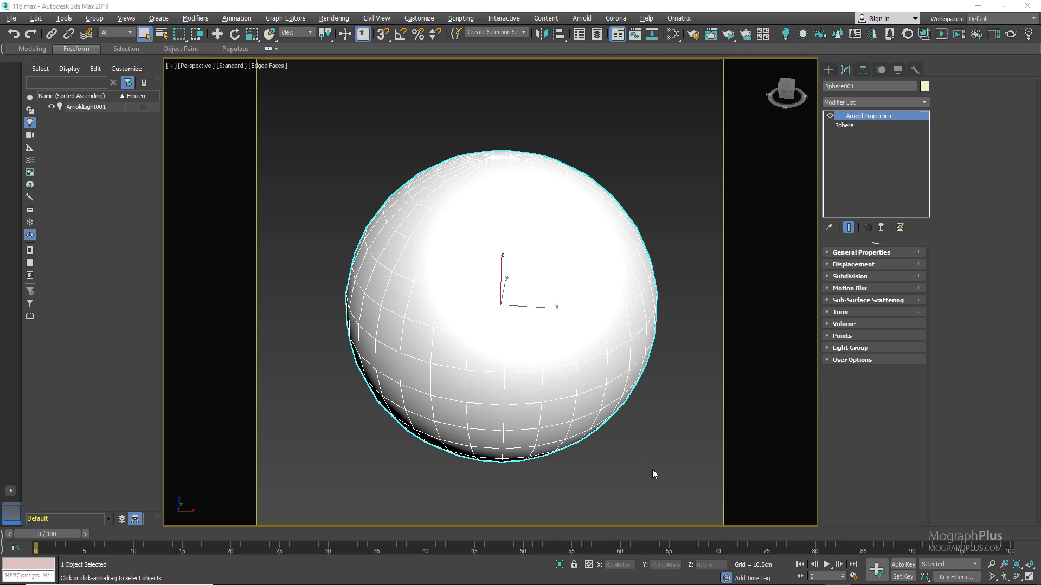
Check the render setup and start an Arnold ActiveShade preview of the Perspective view.
click(694, 35)
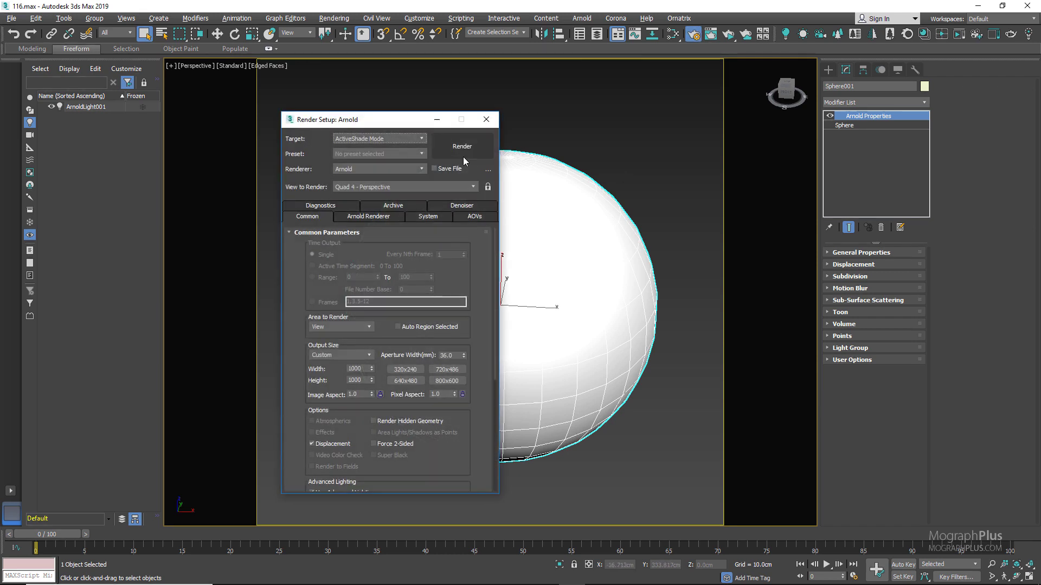
click(486, 120)
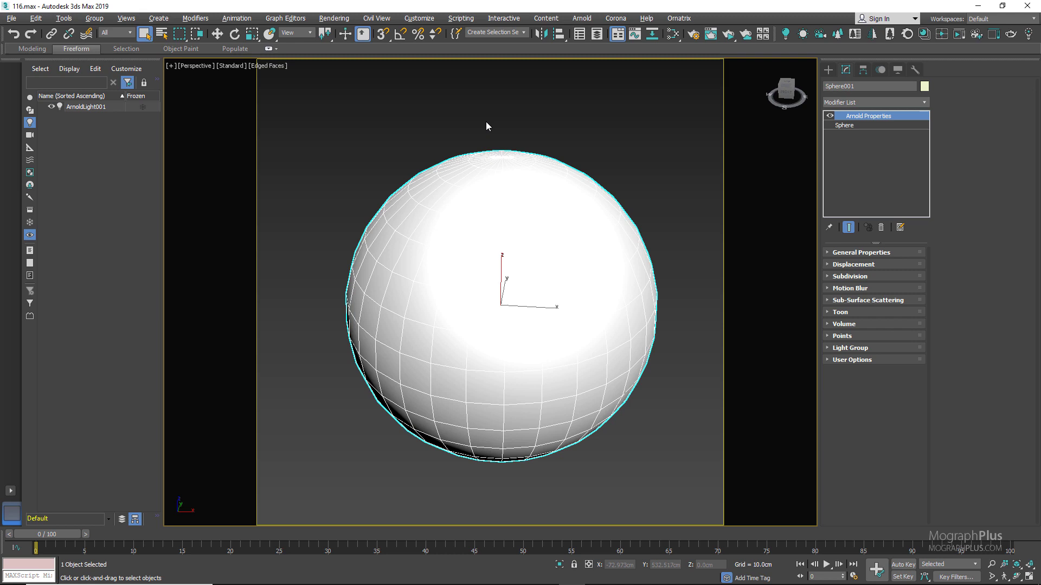
click(728, 33)
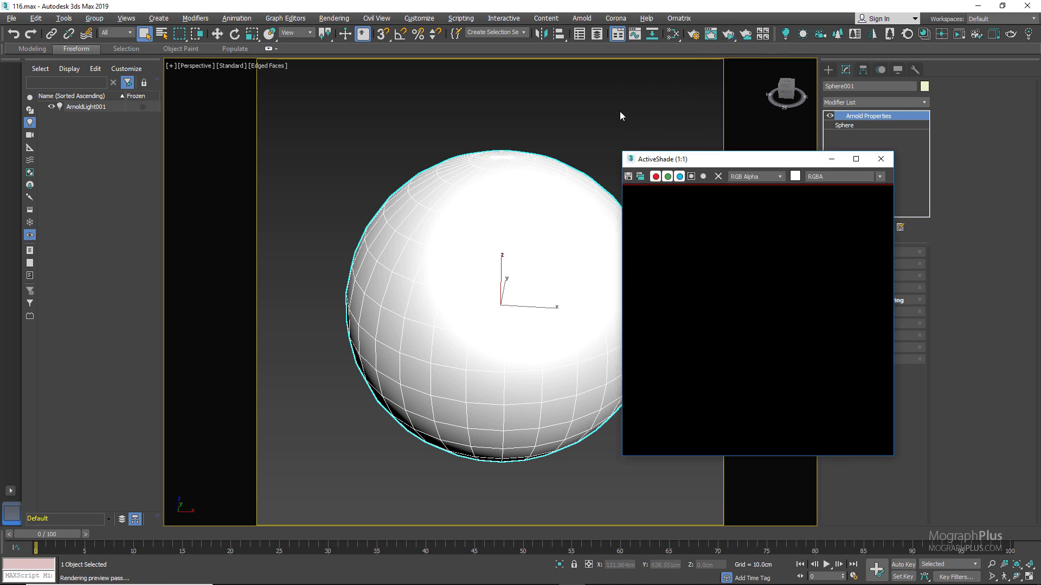
scroll(688, 266, down, 1)
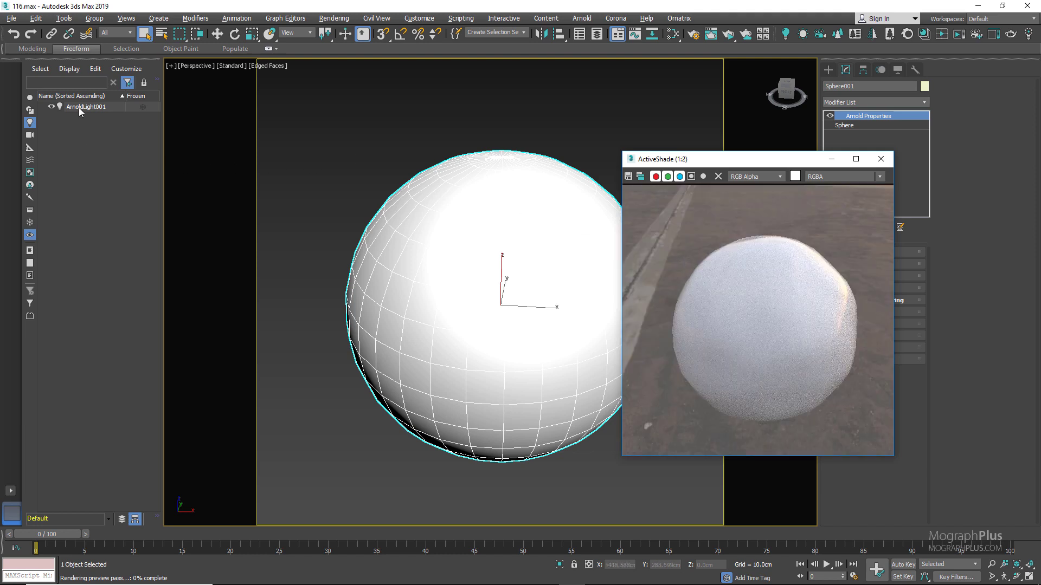
Inspect the Arnold skydome light's settings, move the ActiveShade window off the sphere and reselect the sphere.
click(79, 107)
drag(697, 161, 535, 141)
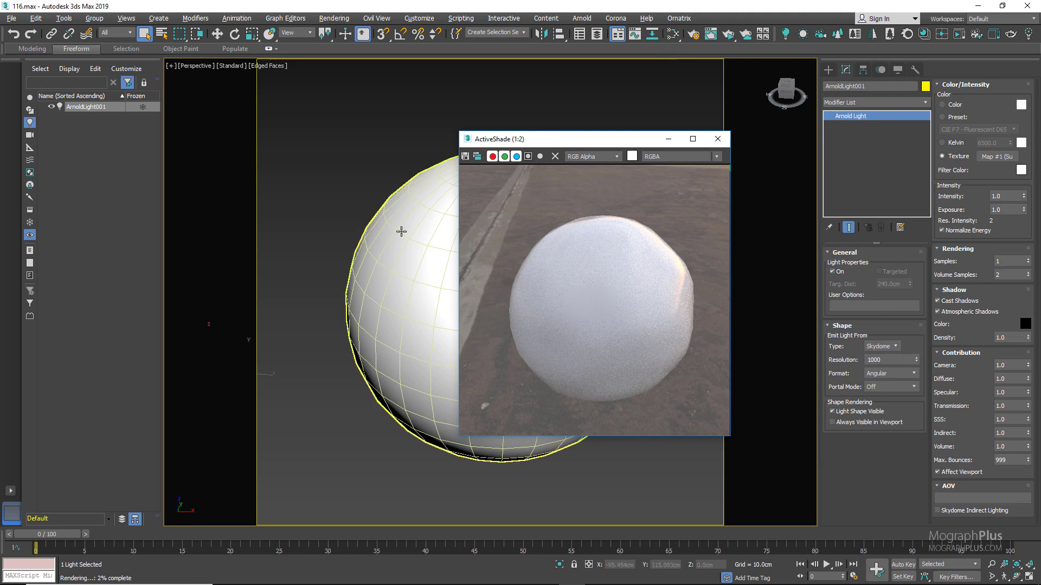
drag(548, 142, 104, 176)
click(467, 239)
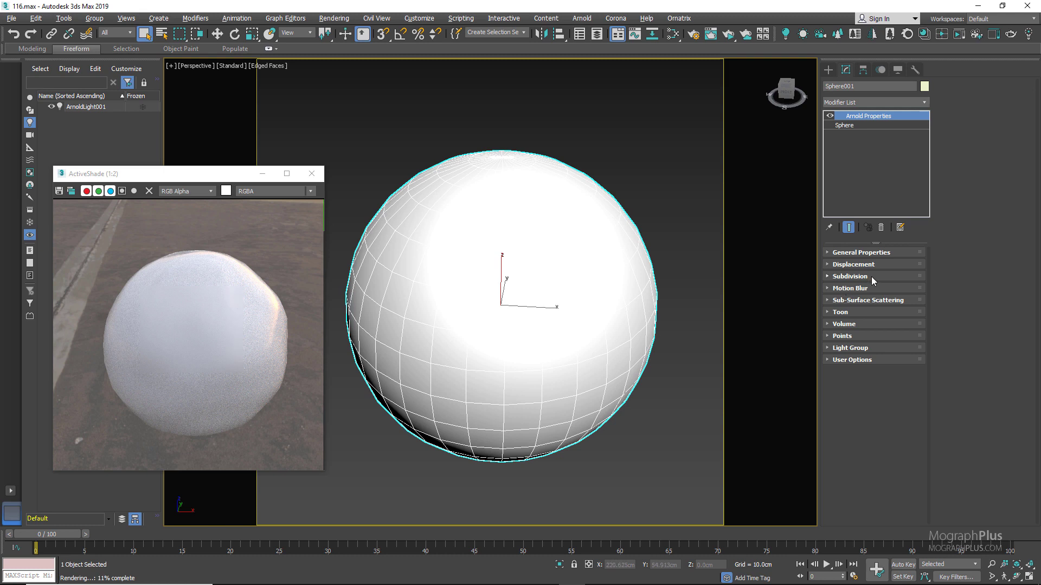
Examine the sphere's subdivision type, iterations and displacement settings in the Arnold Properties modifier.
click(850, 277)
click(897, 300)
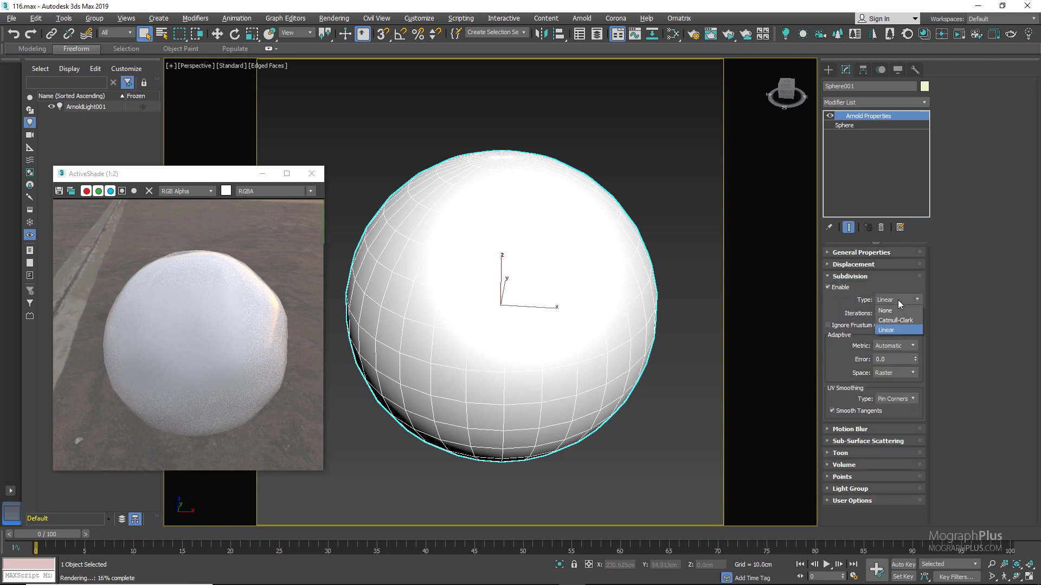
click(893, 309)
click(893, 311)
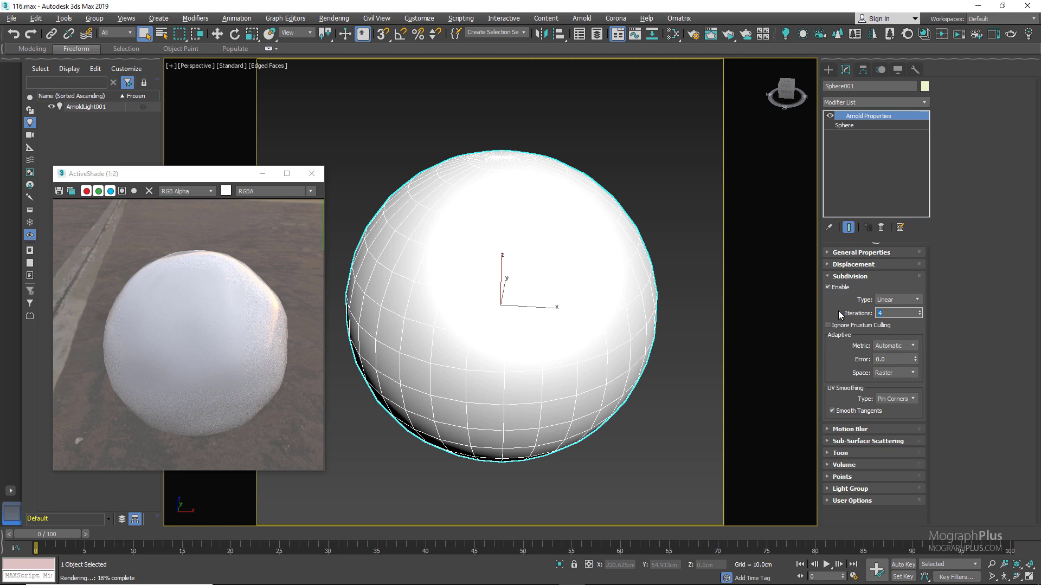
key(Return)
click(847, 265)
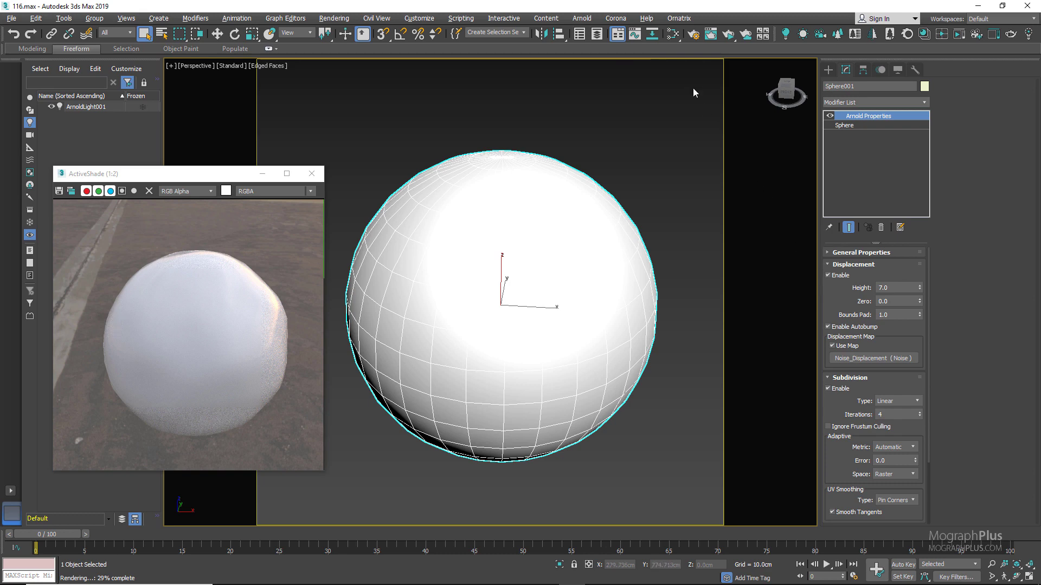
Open the Slate Material Editor and show the full parameters of the Noise_Displacement map.
click(672, 34)
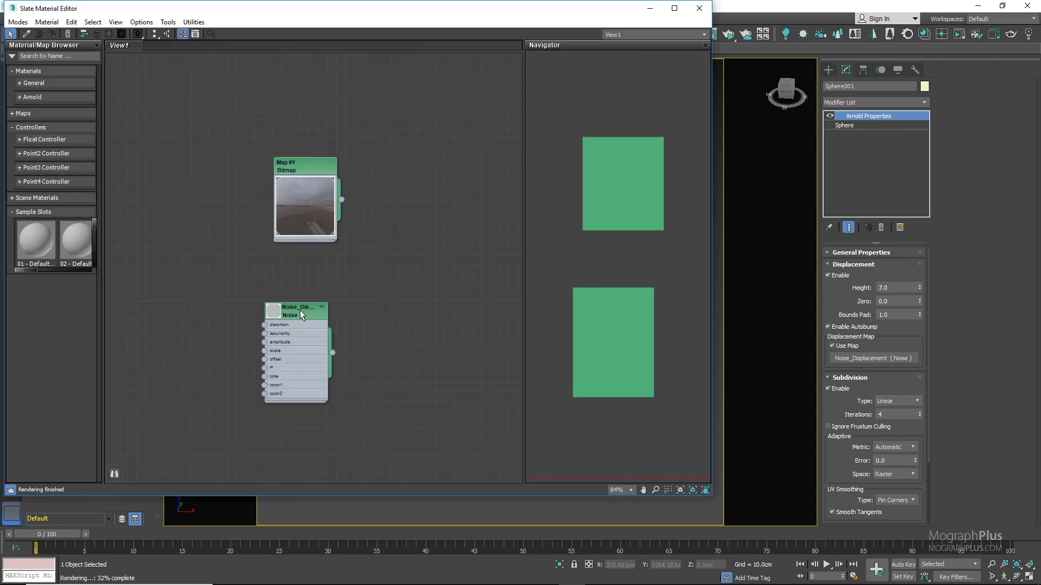
drag(551, 12, 453, 14)
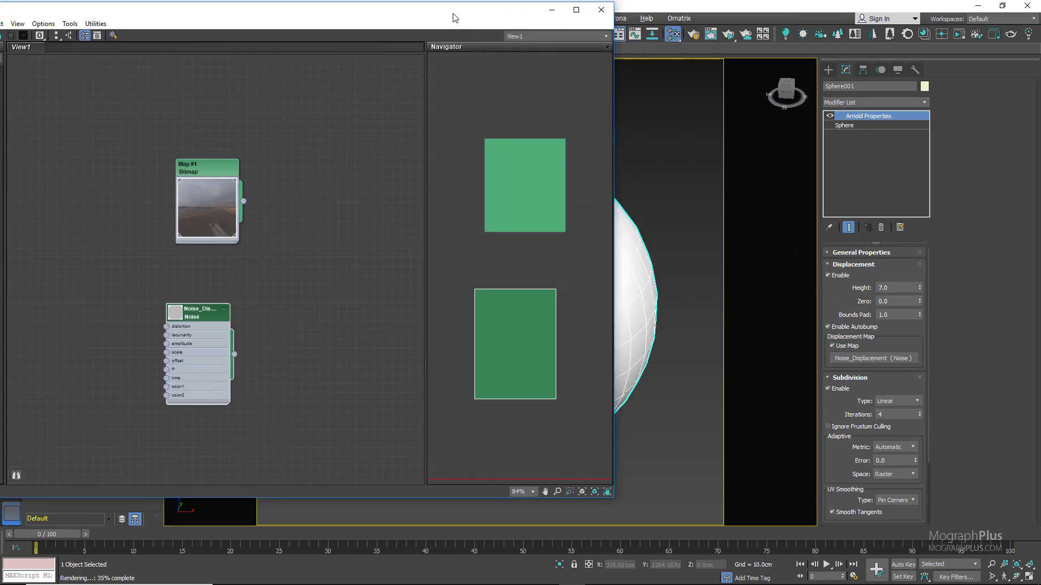
double_click(194, 313)
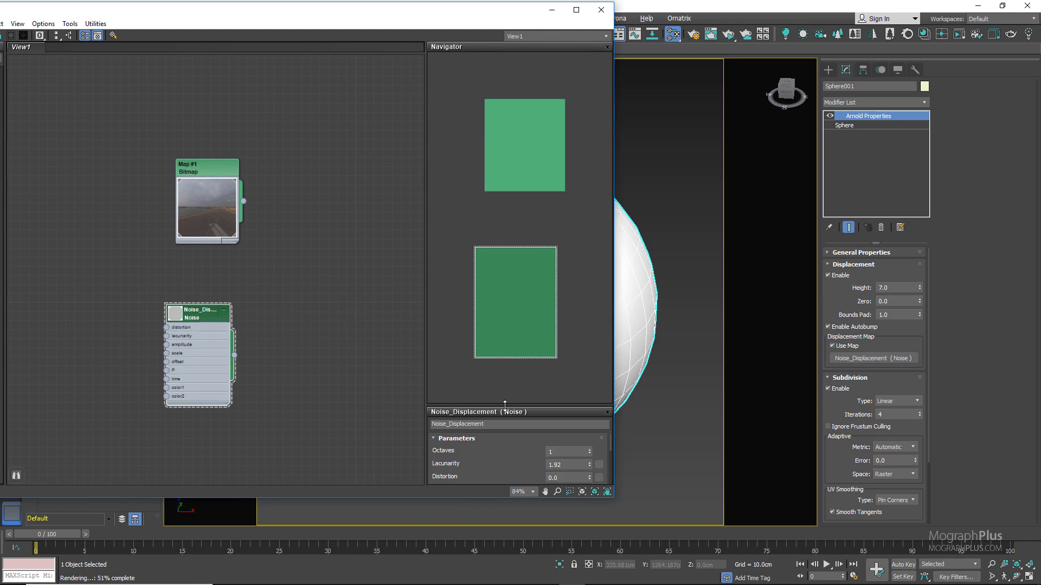
drag(504, 406, 516, 143)
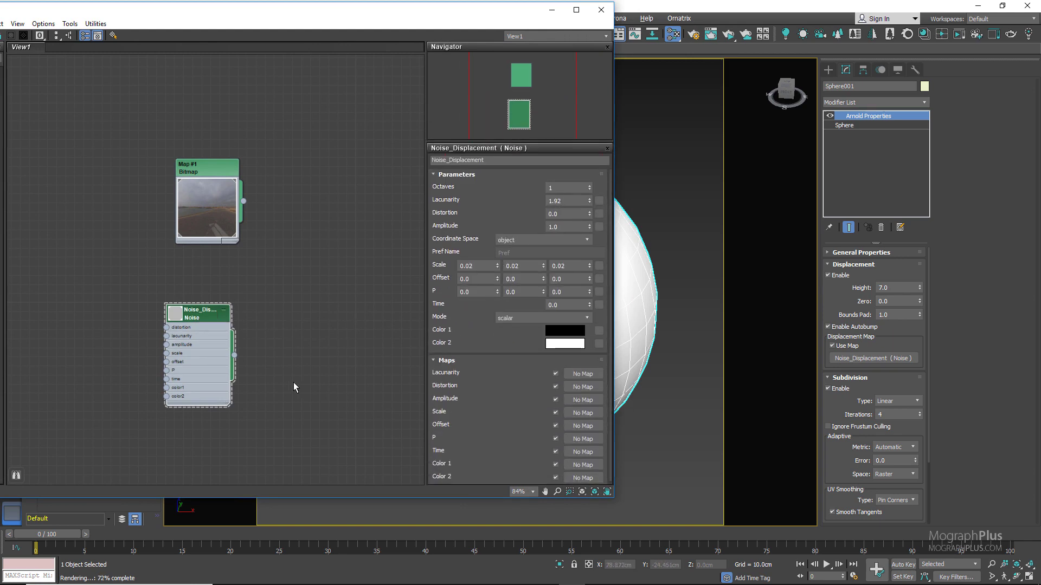
Review the noise map's parameters together with the sphere's displacement map, height and bounds padding.
drag(234, 355, 856, 361)
click(491, 329)
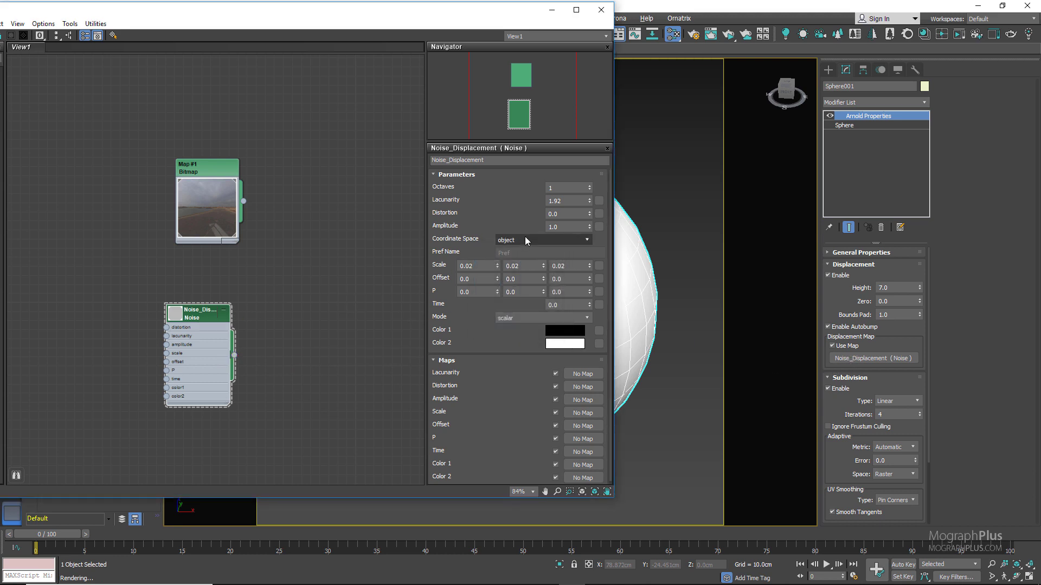
drag(900, 288, 854, 293)
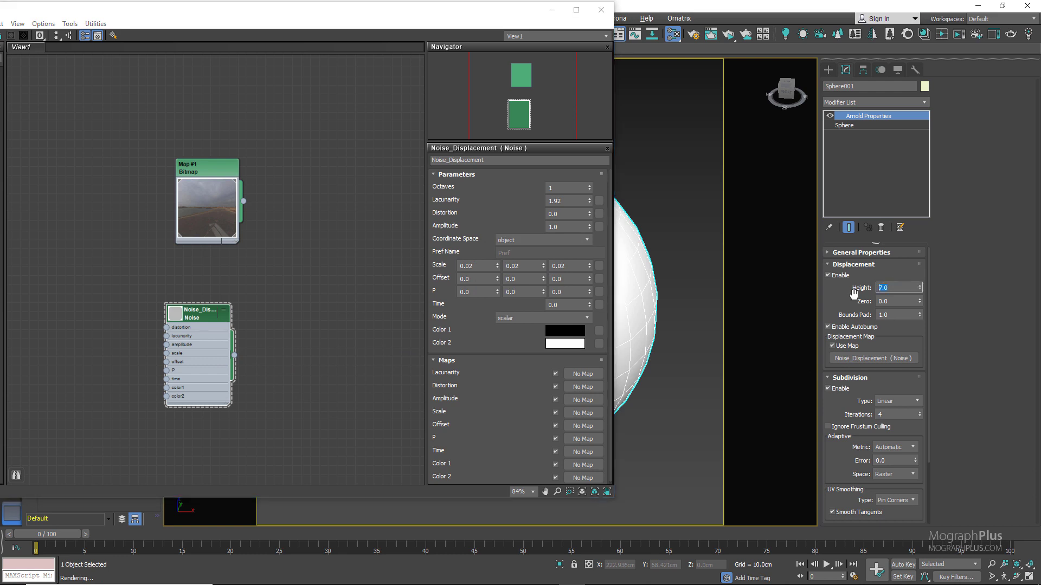
double_click(907, 315)
Create an Arnold Standard Surface material beside the existing maps and assign it to the selected sphere.
middle_drag(299, 236, 133, 261)
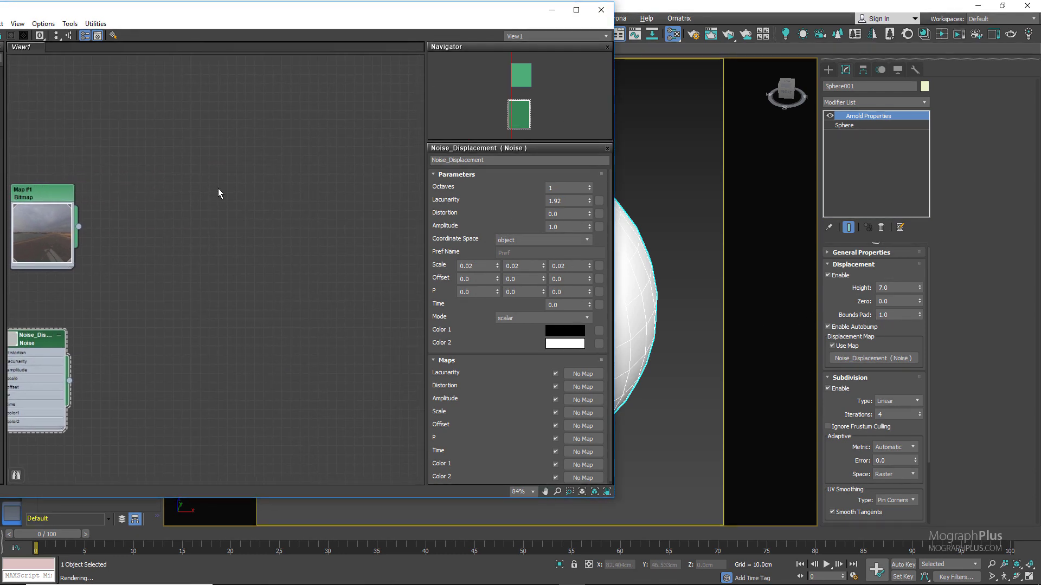
right_click(242, 137)
mouse_move(304, 143)
mouse_move(383, 156)
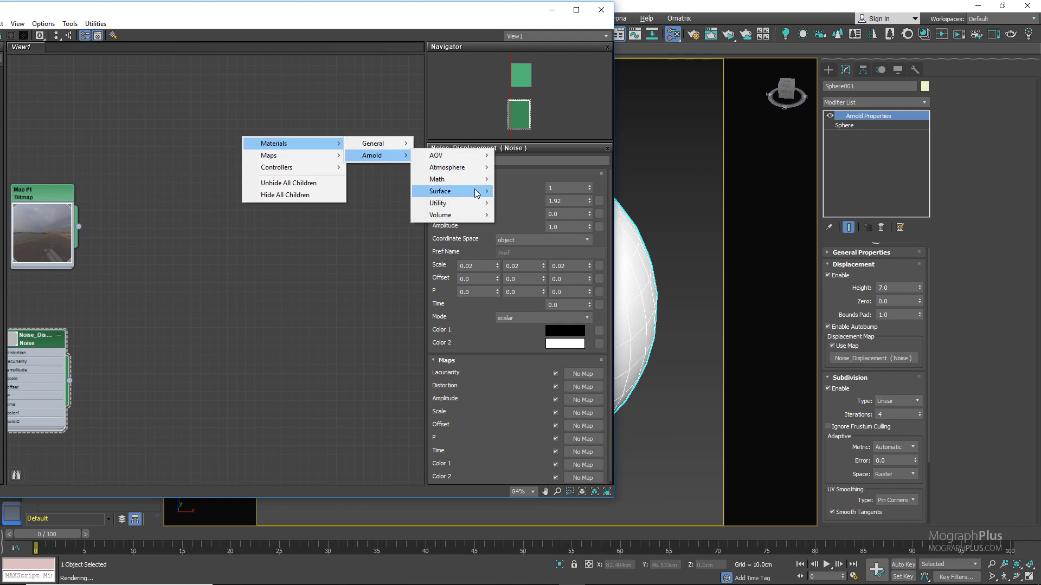
mouse_move(476, 193)
click(539, 248)
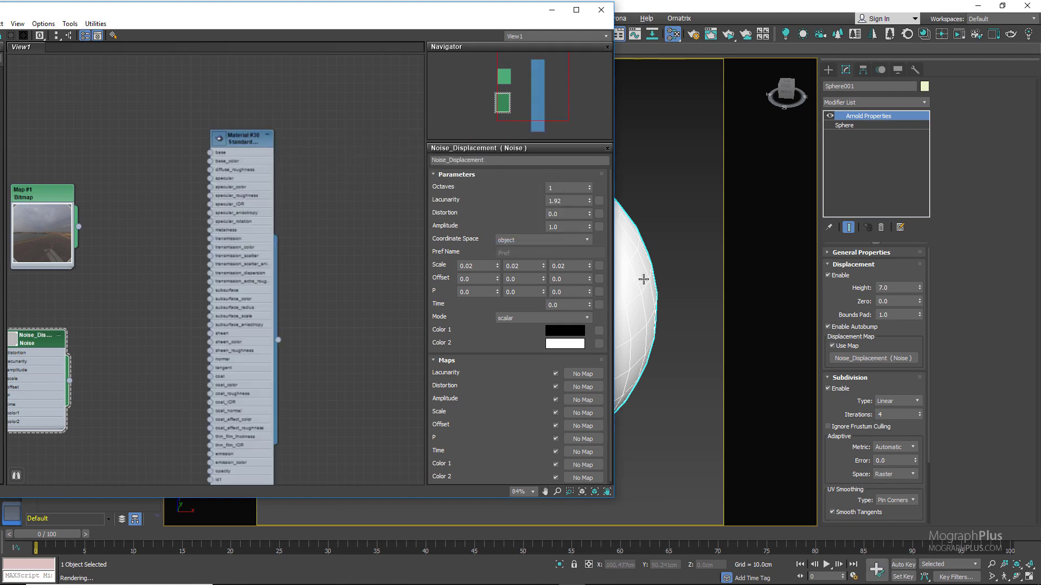
right_click(243, 141)
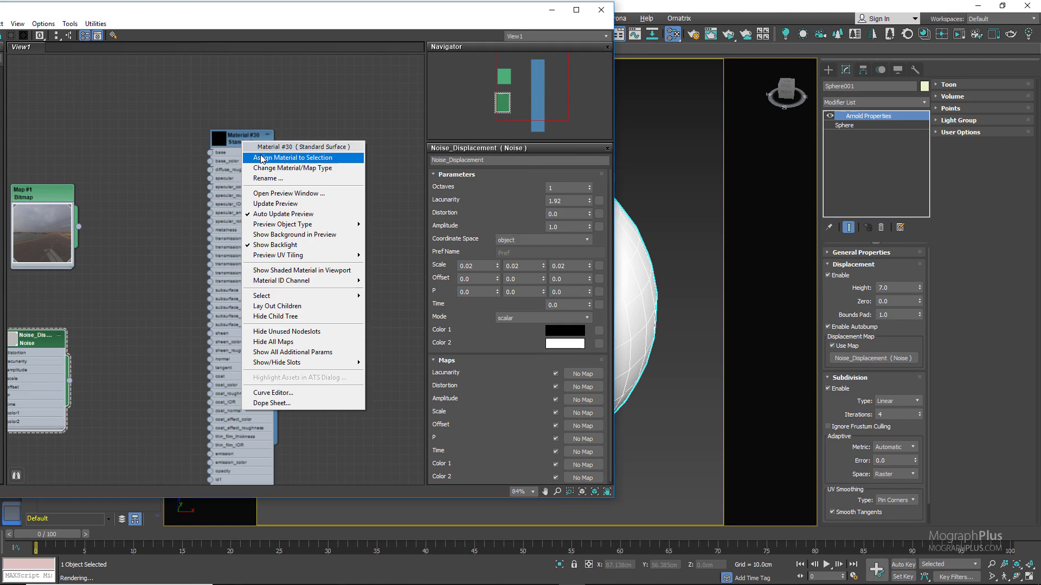
click(261, 159)
Arrange the material editor and ActiveShade windows side by side and open the Standard Surface material's parameters.
drag(412, 14, 365, 243)
drag(178, 180, 823, 122)
drag(400, 237, 483, 66)
double_click(271, 184)
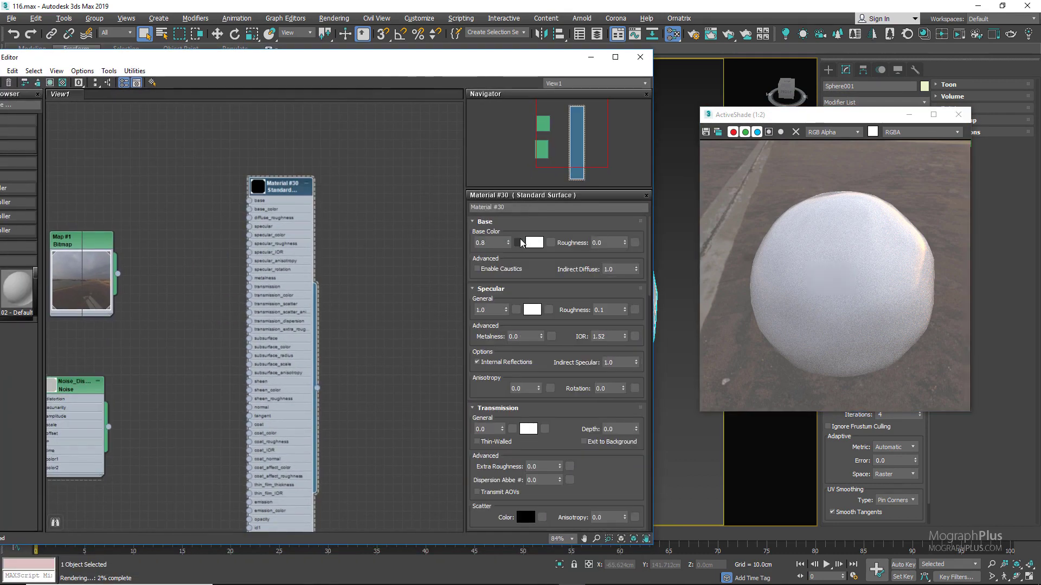
Set the material's base weight to zero and collapse the parameter groups other than Specular, Thin Film and Maps.
right_click(508, 243)
click(510, 227)
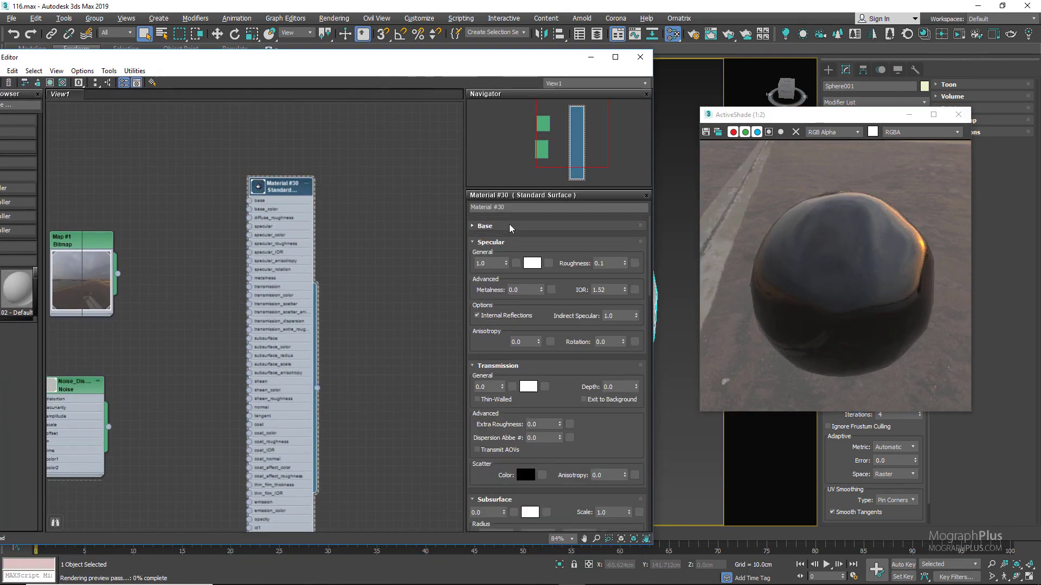
click(495, 355)
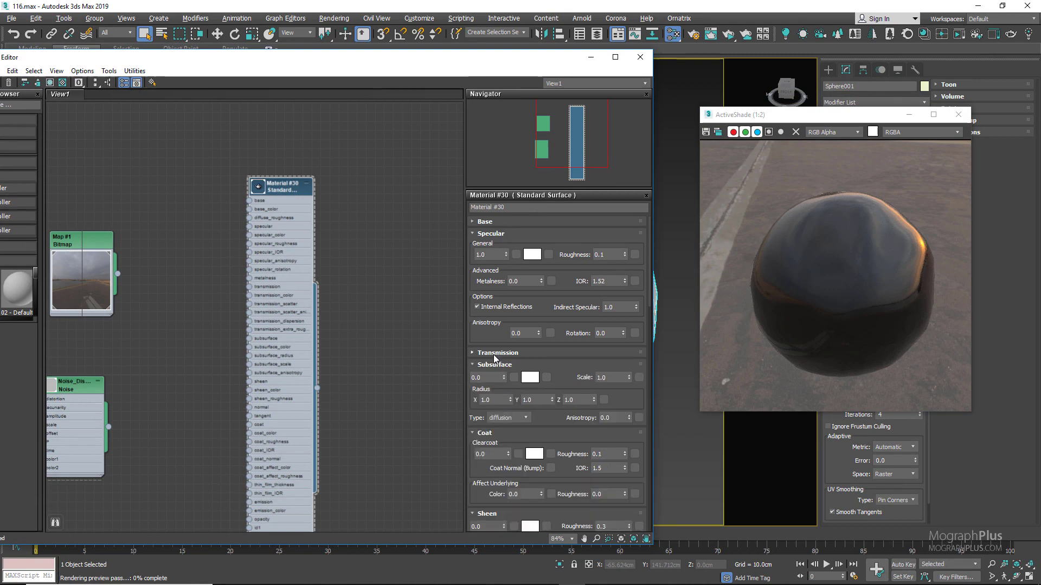
click(495, 365)
click(494, 376)
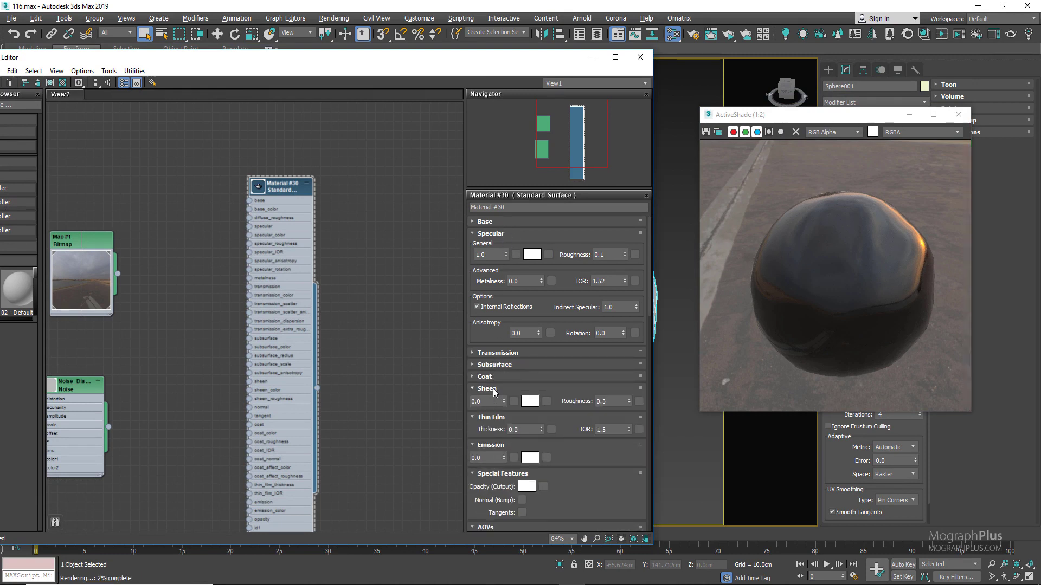
click(492, 388)
click(492, 429)
click(491, 440)
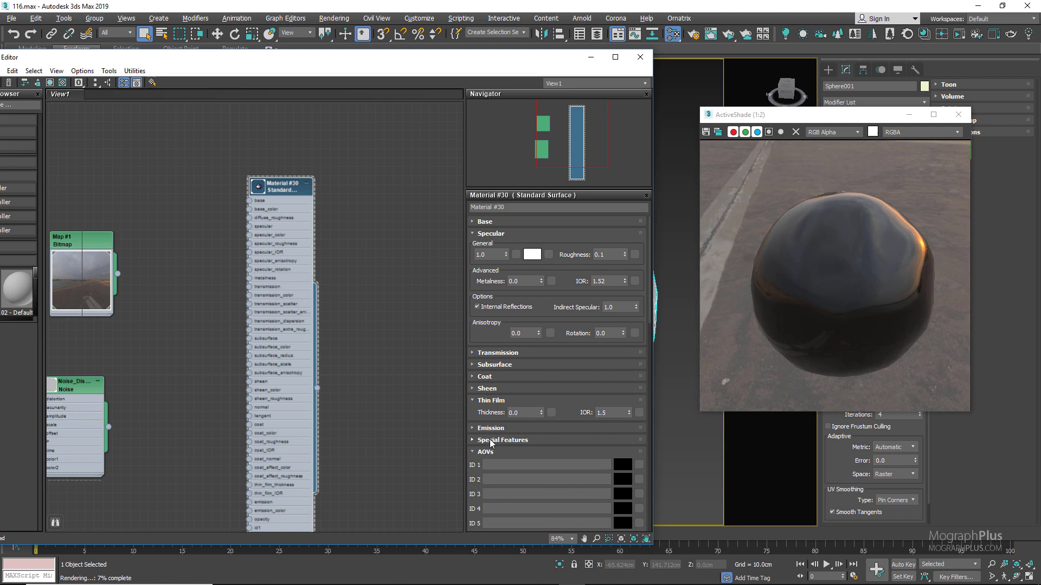
click(486, 452)
Set the material's thin film thickness to 250 and its specular IOR to 1.0.
click(524, 412)
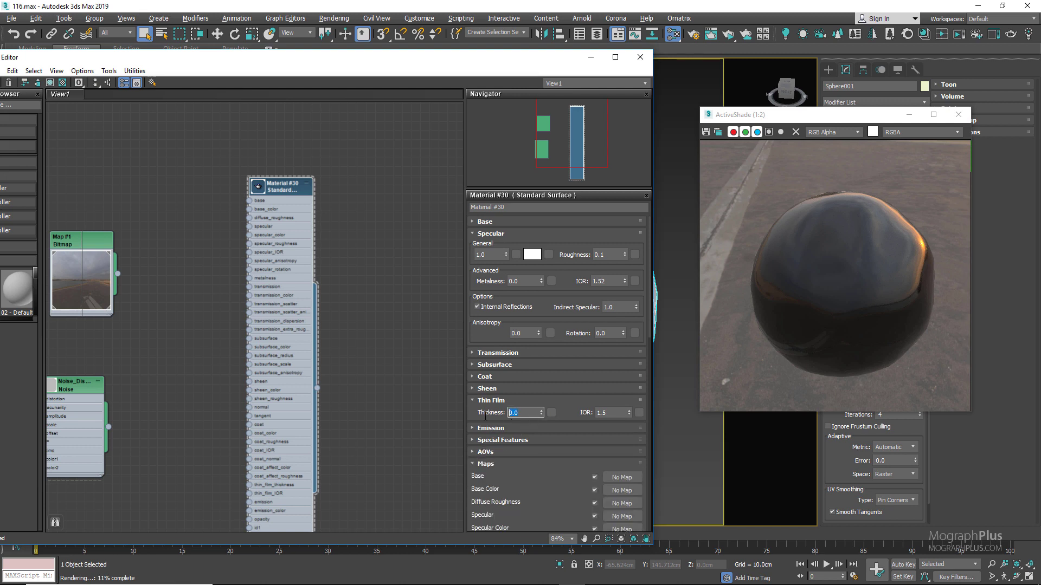
text(250)
key(Return)
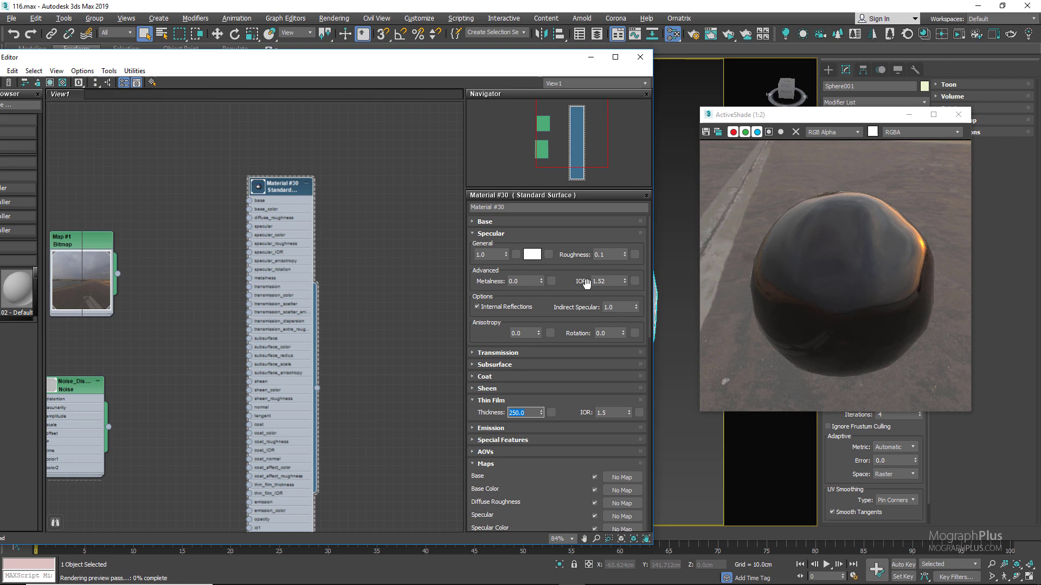
click(613, 282)
text(1.0)
key(Return)
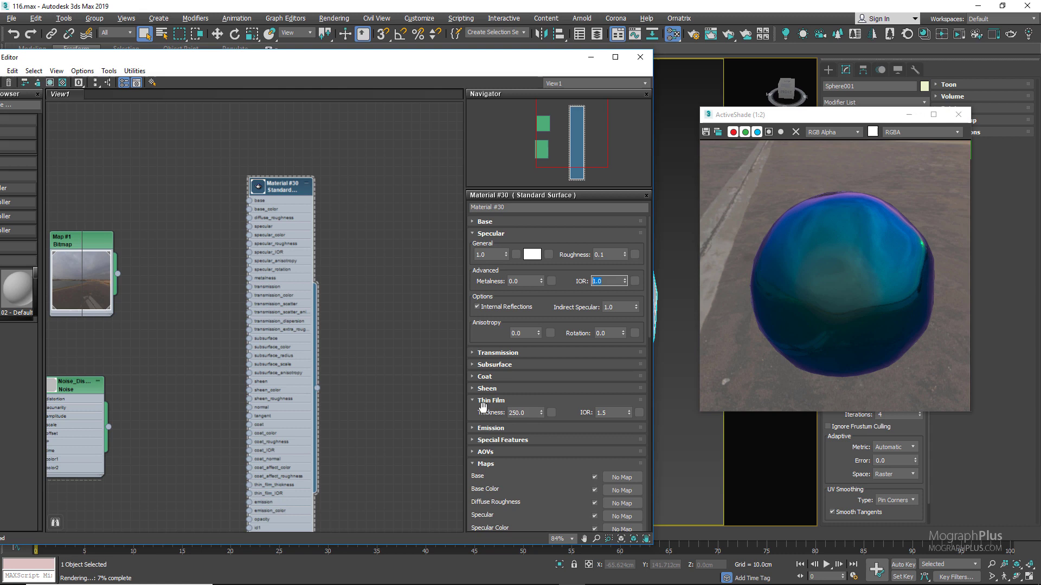
Collapse the Maps parameters and test thin film thicknesses of 50 and 100 in the preview.
drag(491, 411, 497, 377)
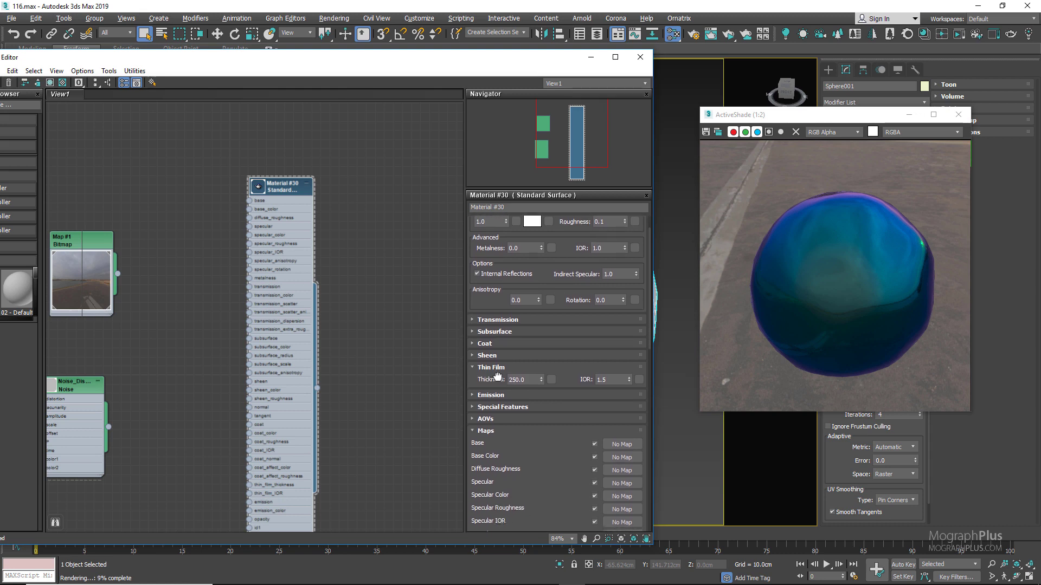
click(491, 431)
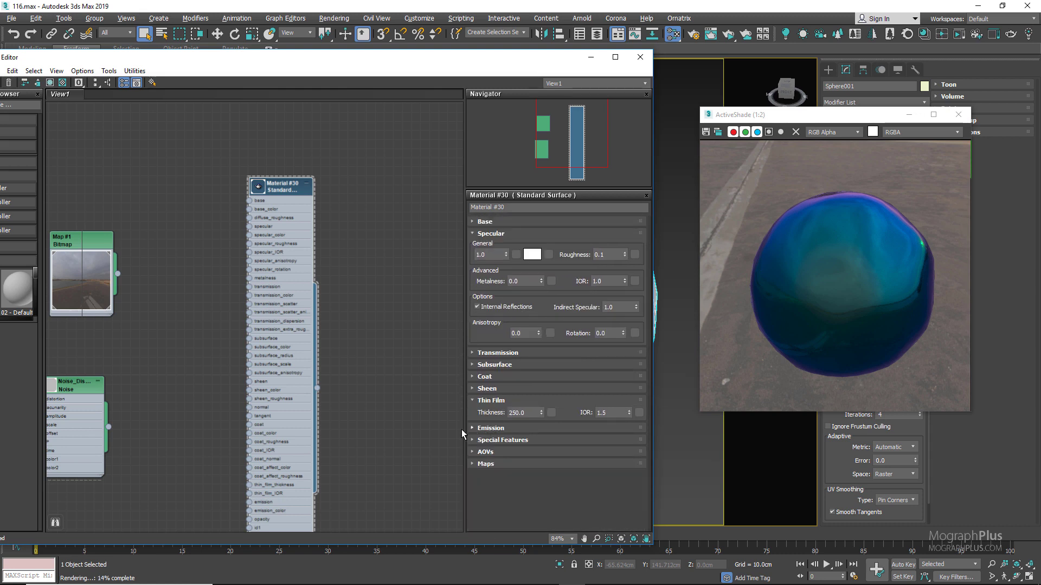
double_click(522, 413)
text(50)
key(Return)
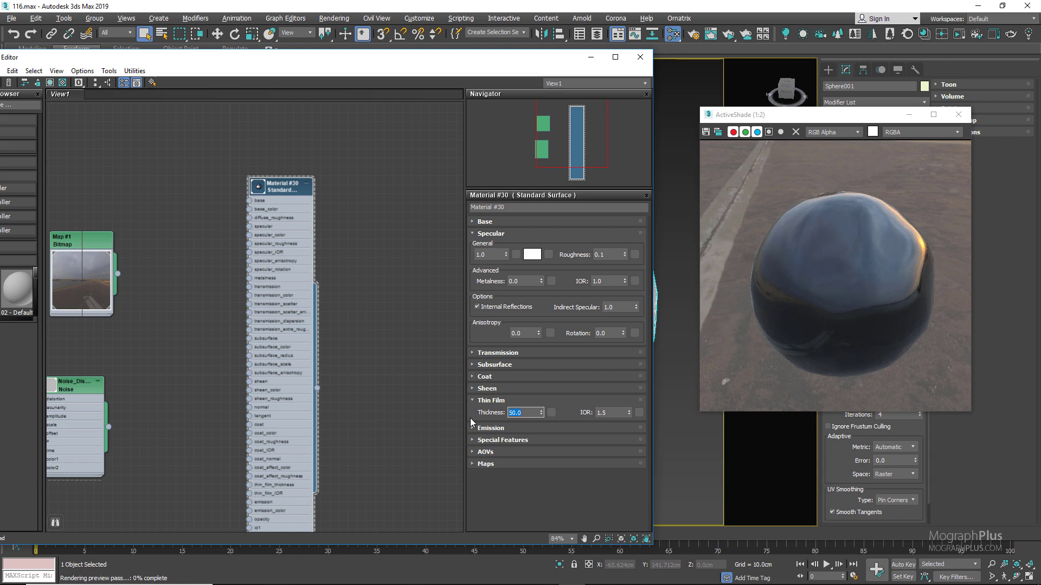
text(15)
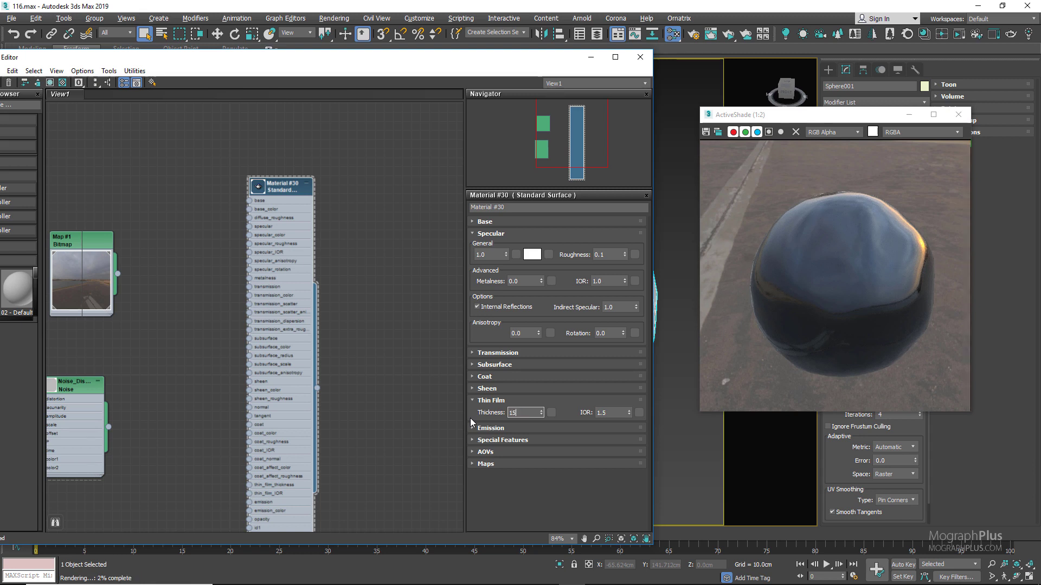
key(BackSpace)
text(00)
key(Return)
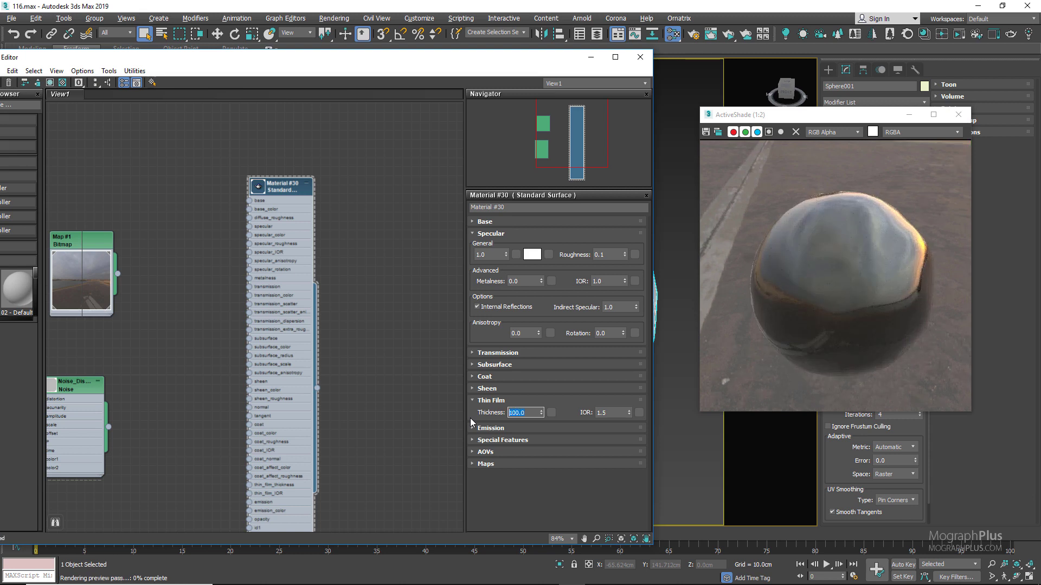
Compare thin film thicknesses of 150 and 200 in the preview and finish with a thickness of 250.
text(150)
key(Return)
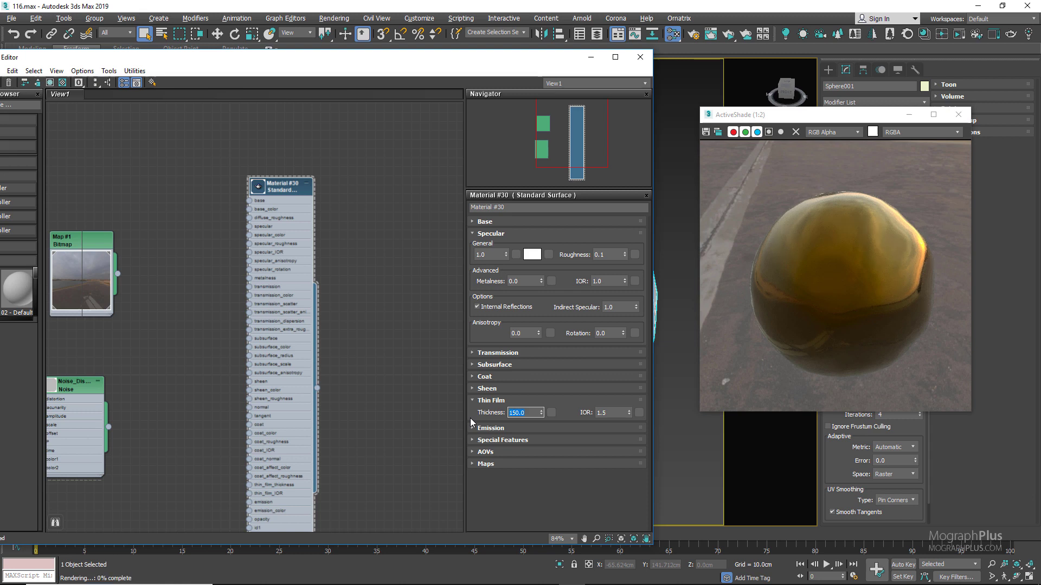
text(200)
key(Return)
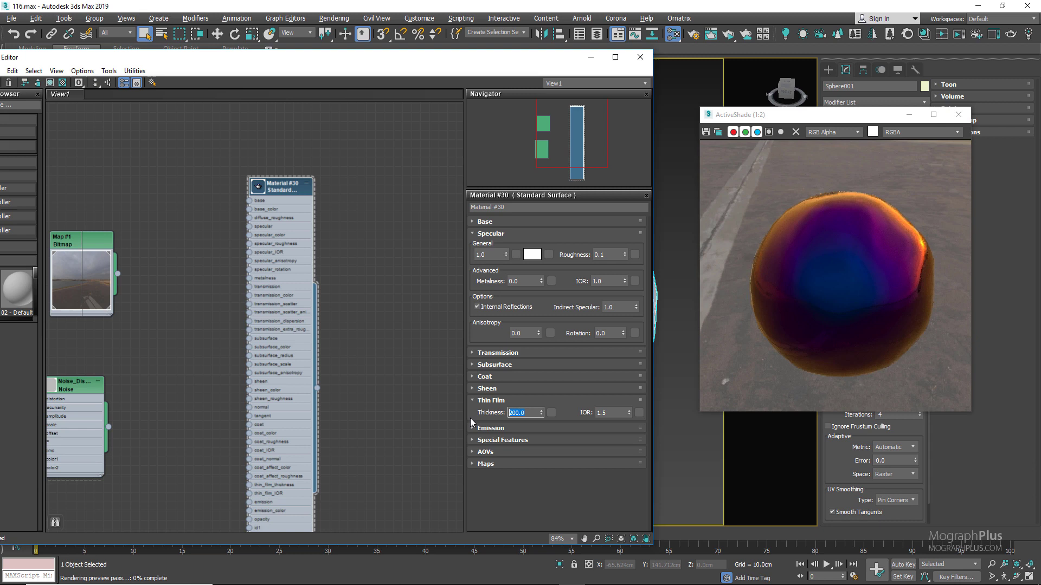
text(250)
key(Return)
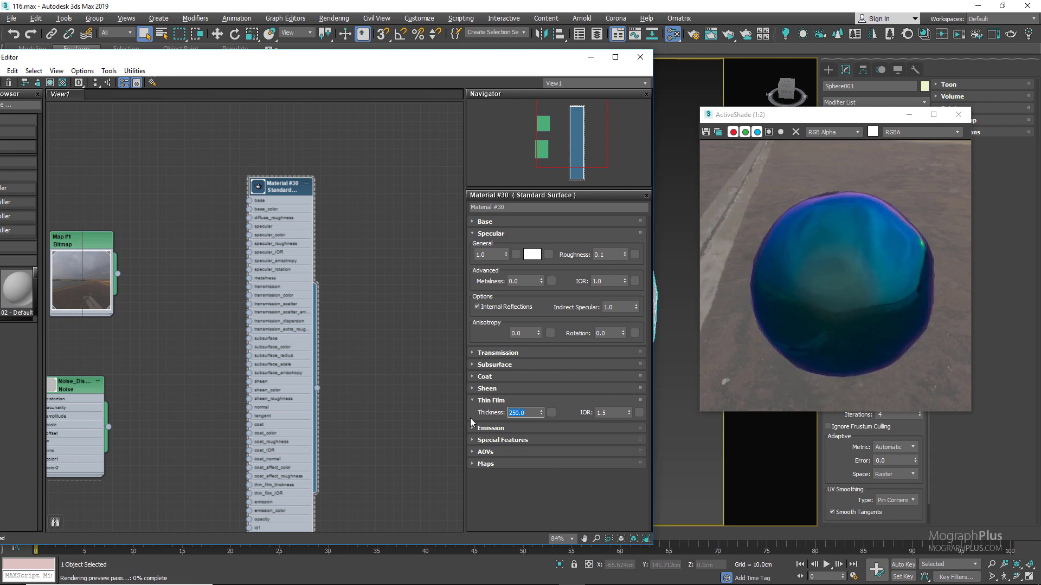
Compare thin film thicknesses of 300, 500, 700 and 800 in the preview and finish with a thickness of 280.
text(300)
key(Return)
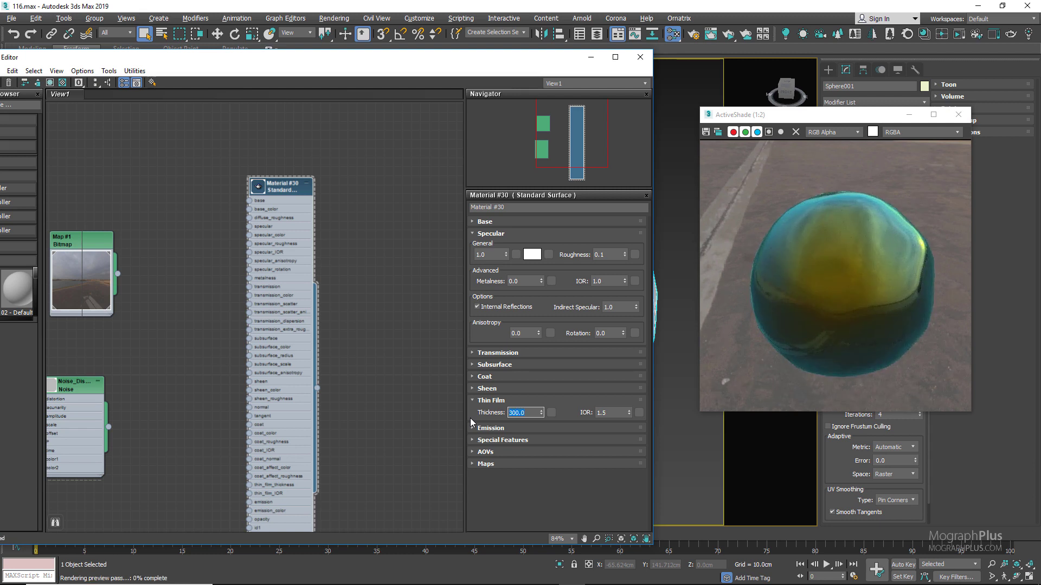
text(5)
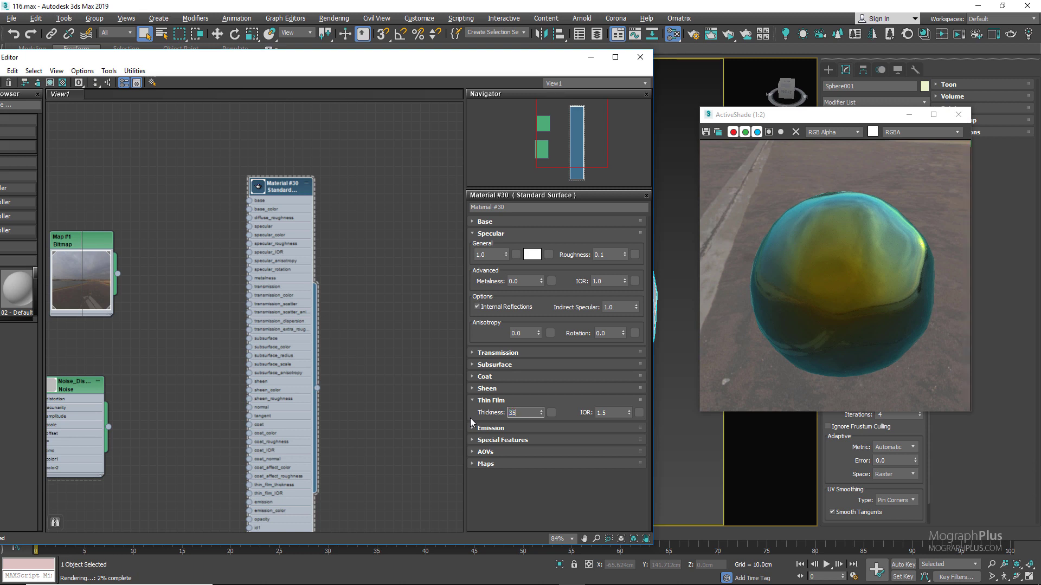
text(00)
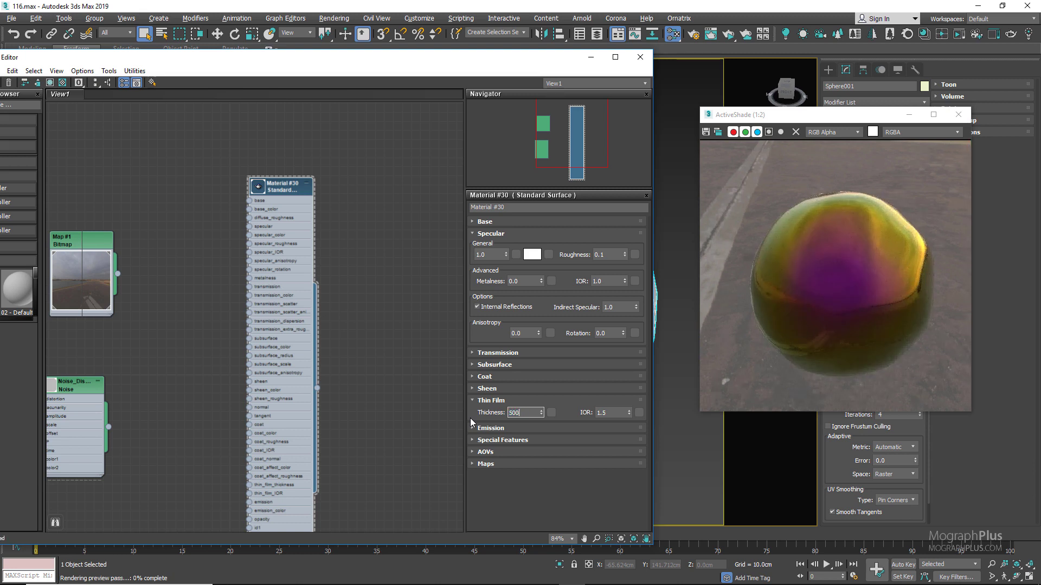
key(Return)
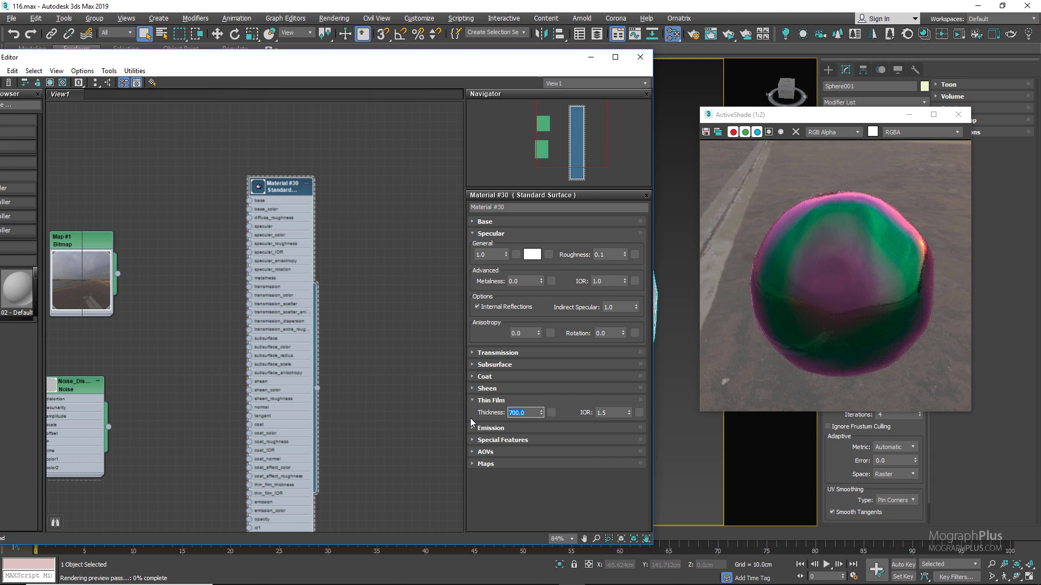
text(800)
key(Return)
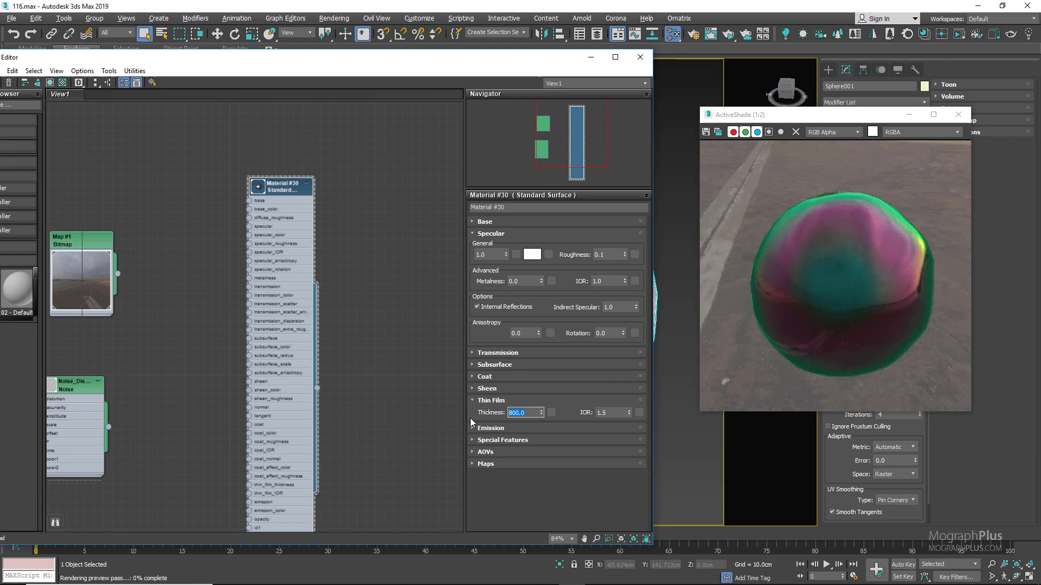
text(280)
key(Return)
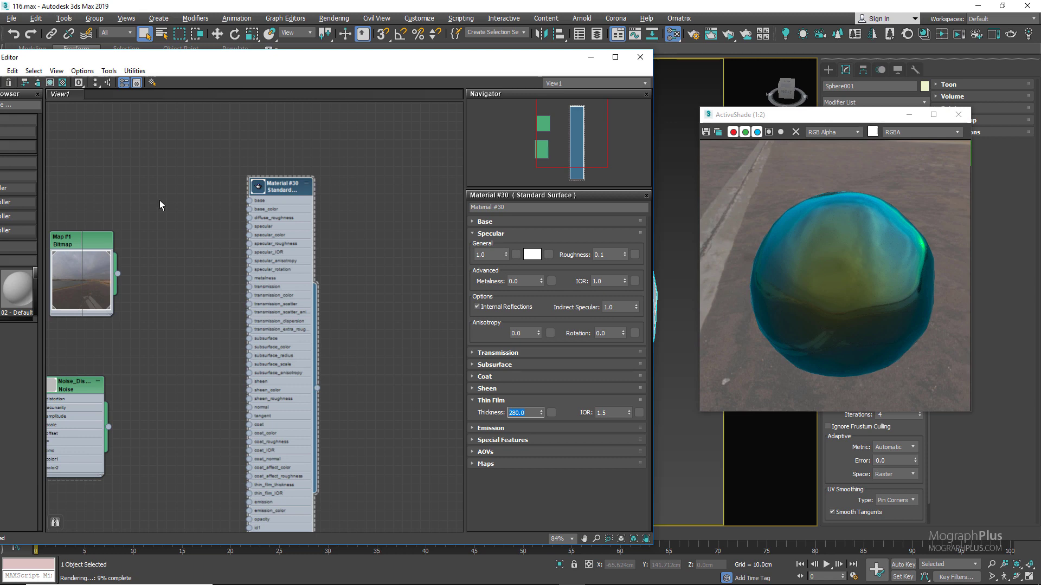
Move the Standard Surface node farther away from the existing map nodes to make room for a new map.
middle_drag(220, 195, 161, 135)
drag(216, 142, 379, 142)
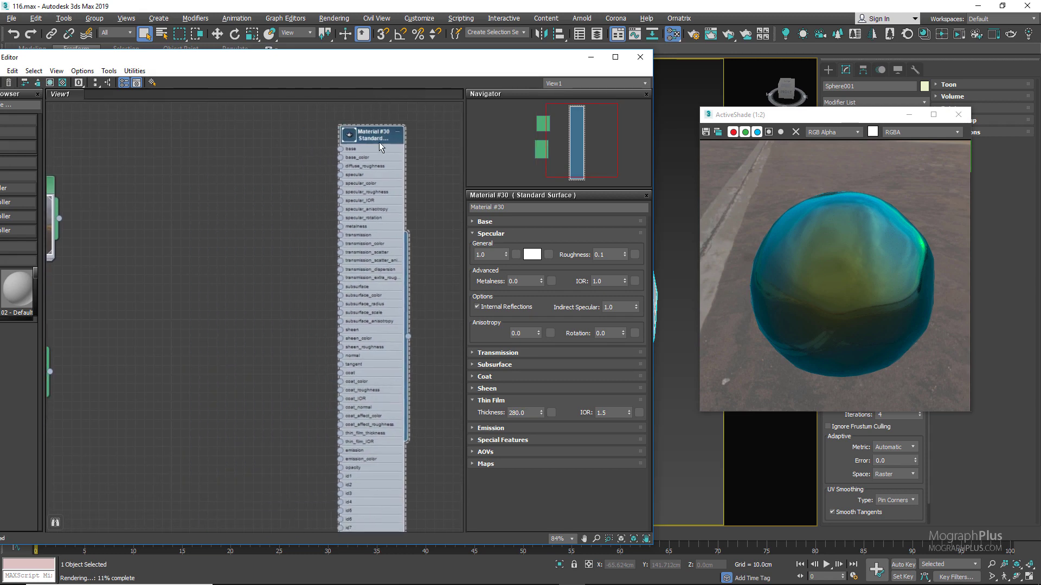
scroll(310, 280, up, 1)
scroll(284, 238, up, 1)
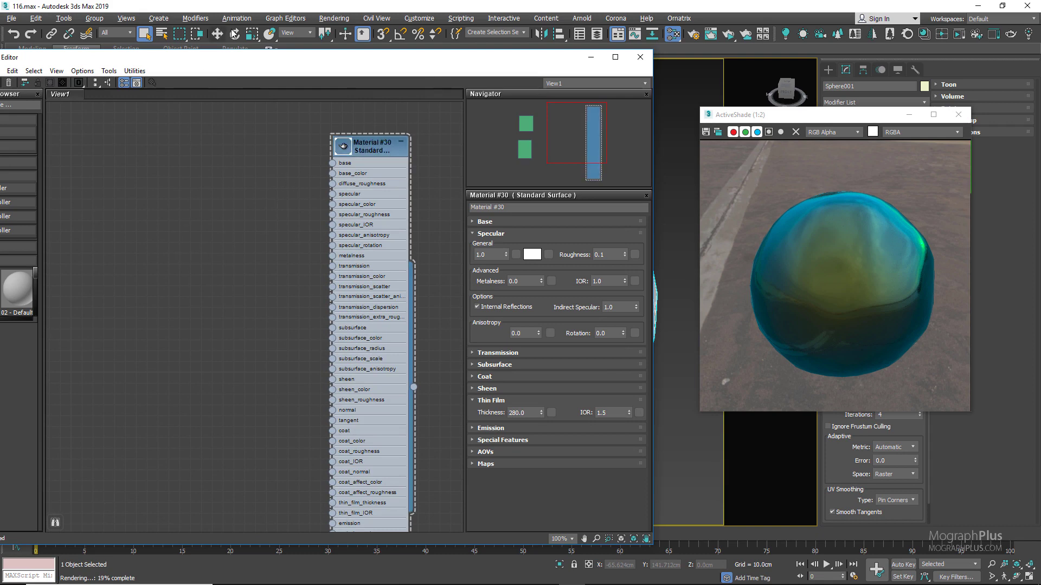
Search the material and map library for noise and add an Arnold Noise map beside the Standard Surface node.
drag(251, 60, 356, 75)
click(129, 110)
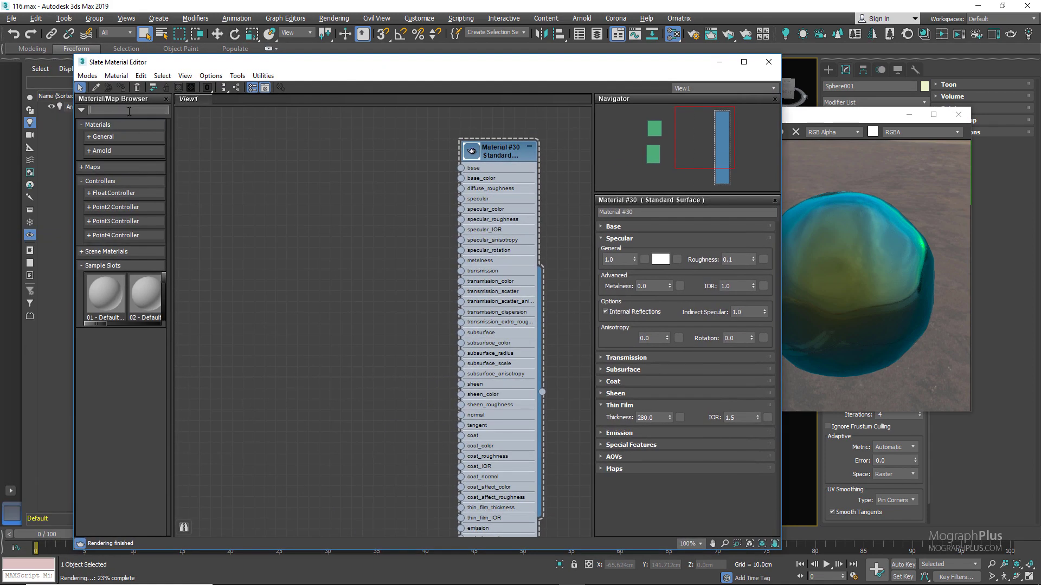
text(noise)
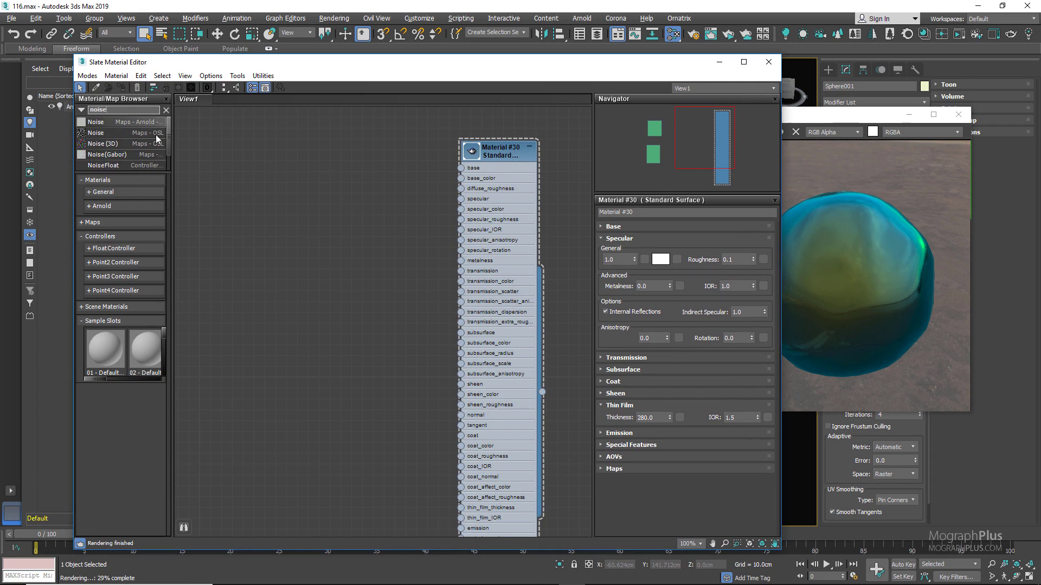
drag(137, 124, 255, 268)
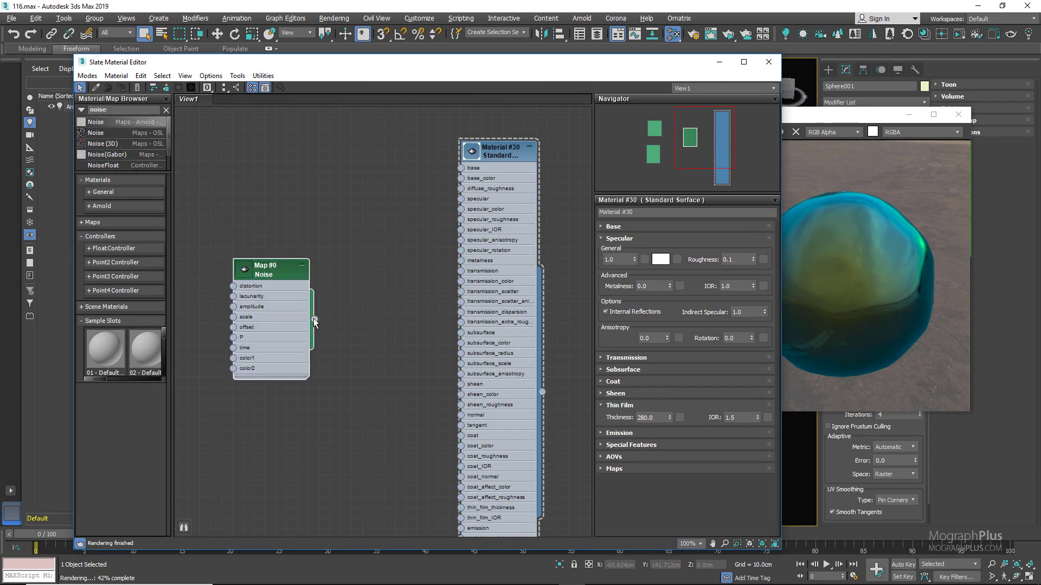
Connect the new Noise map to a new Arnold Map to Material and assign that material to the selected sphere.
drag(314, 319, 374, 332)
mouse_move(428, 338)
mouse_move(480, 351)
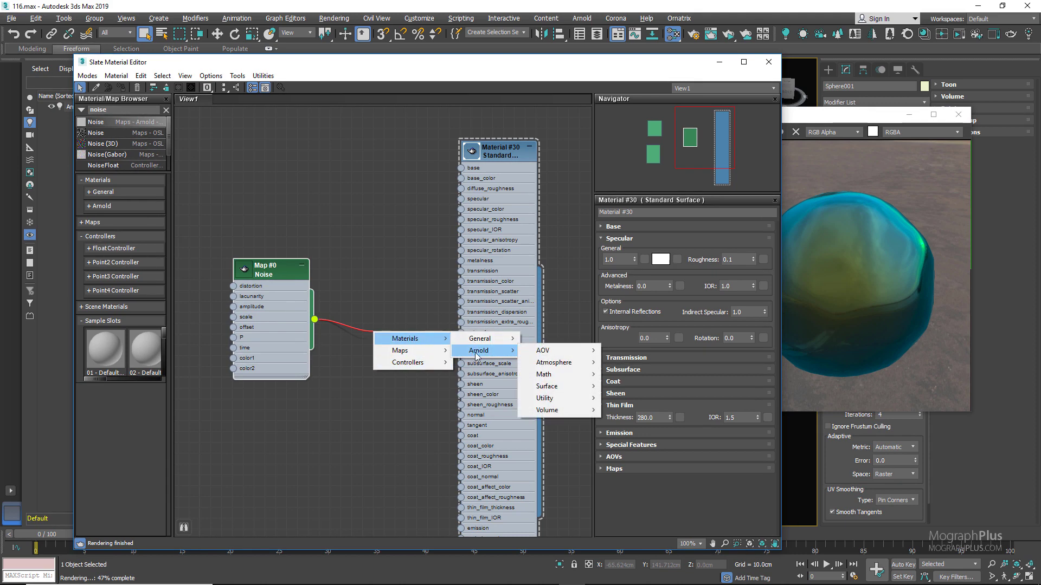
mouse_move(545, 398)
click(619, 398)
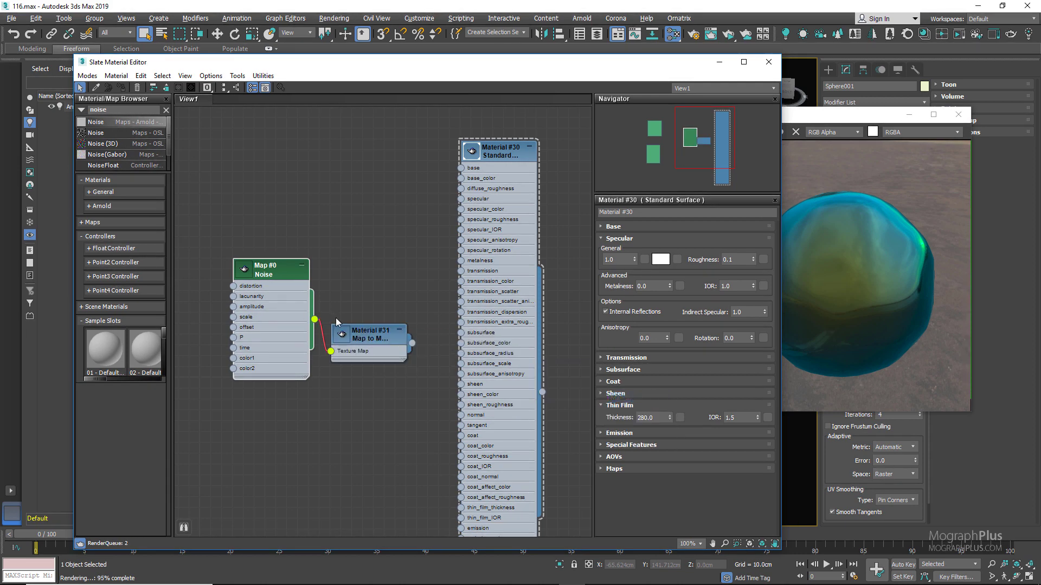
right_click(389, 328)
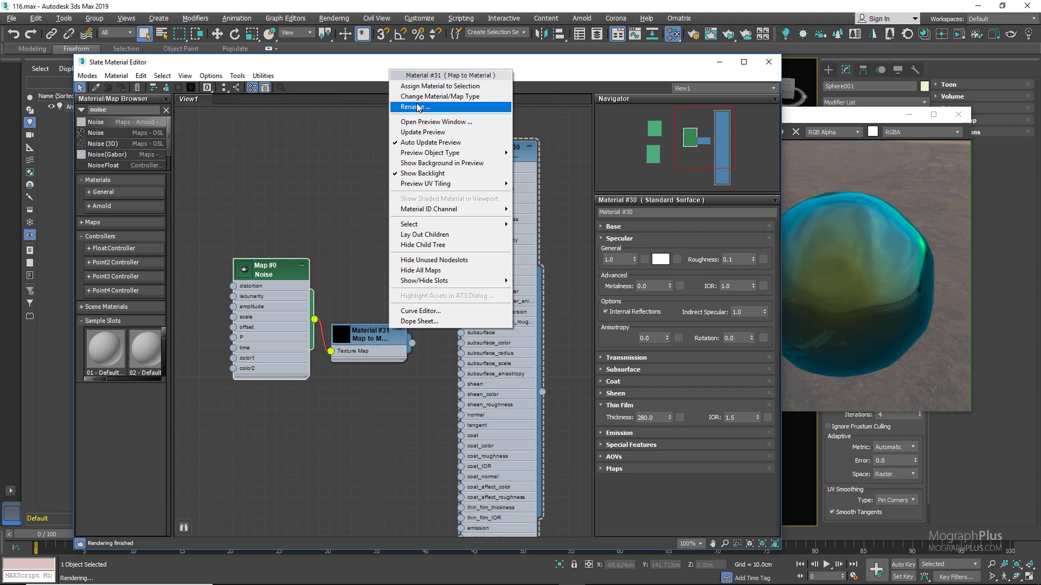
click(418, 89)
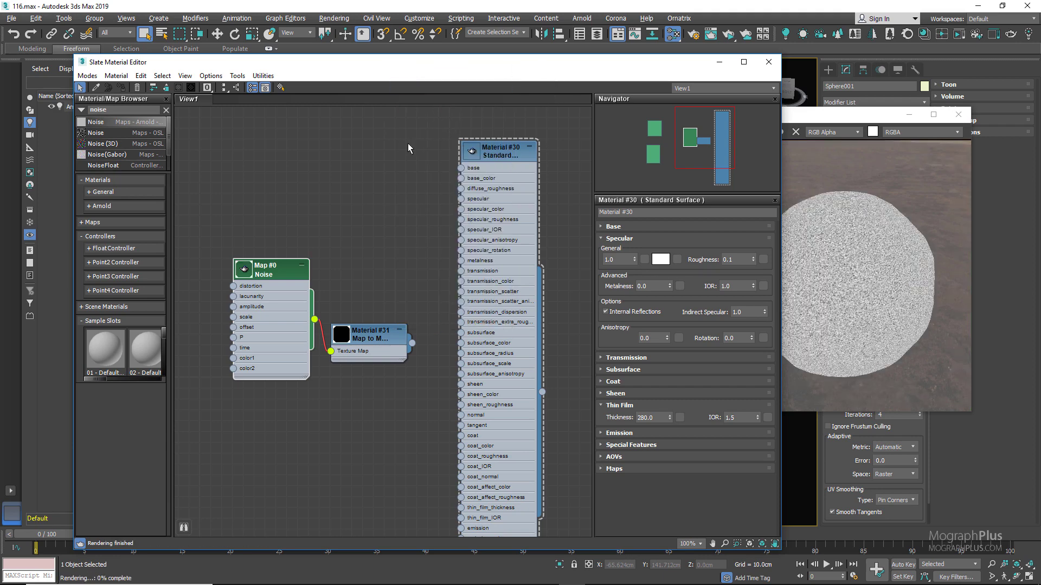
Set the new Noise map's scale to 0.02 in all three directions.
click(275, 276)
drag(582, 63, 455, 57)
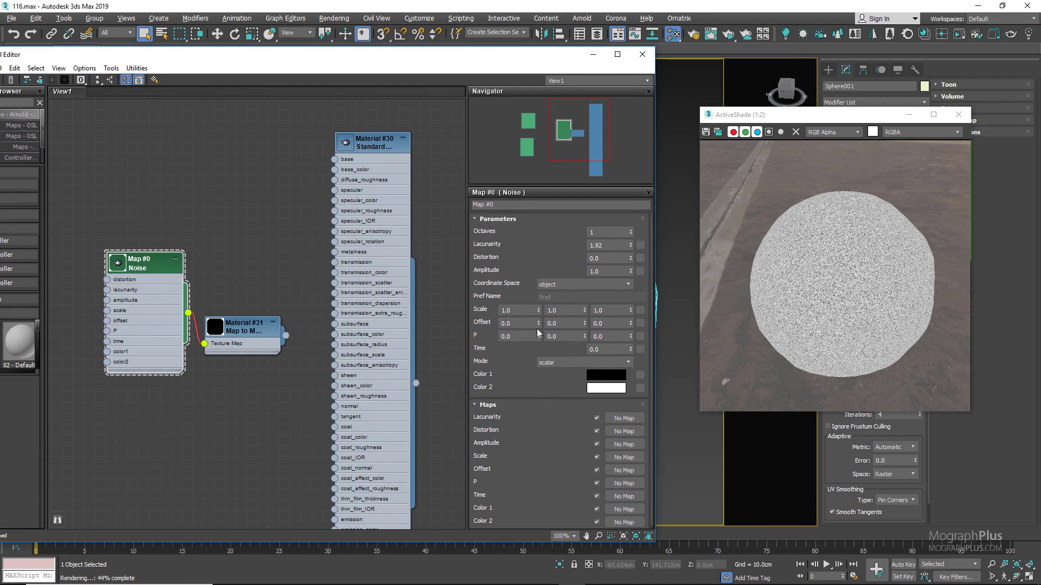
double_click(523, 310)
text(0.02)
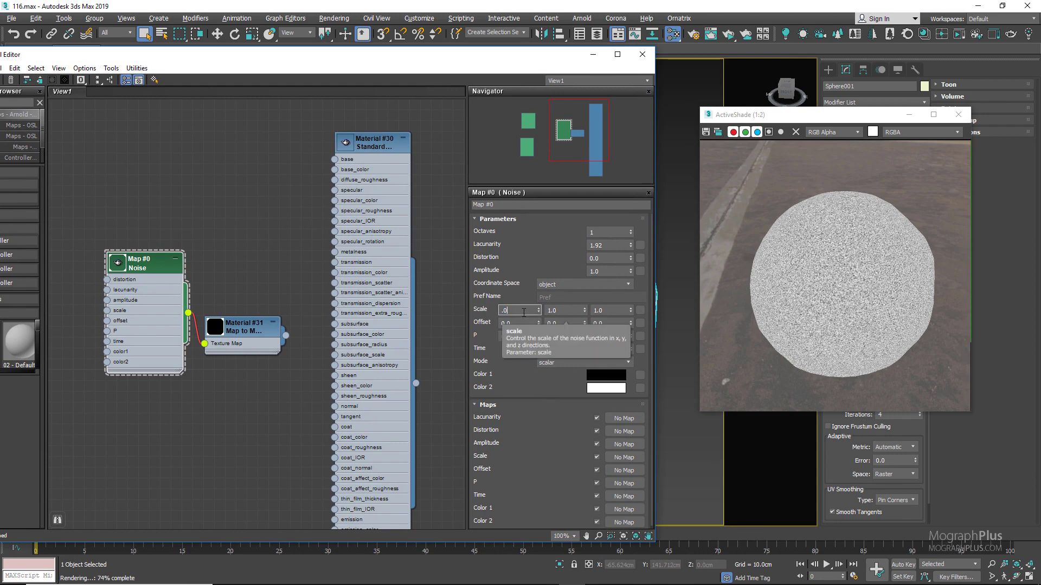
key(Tab)
text(0.02)
key(Tab)
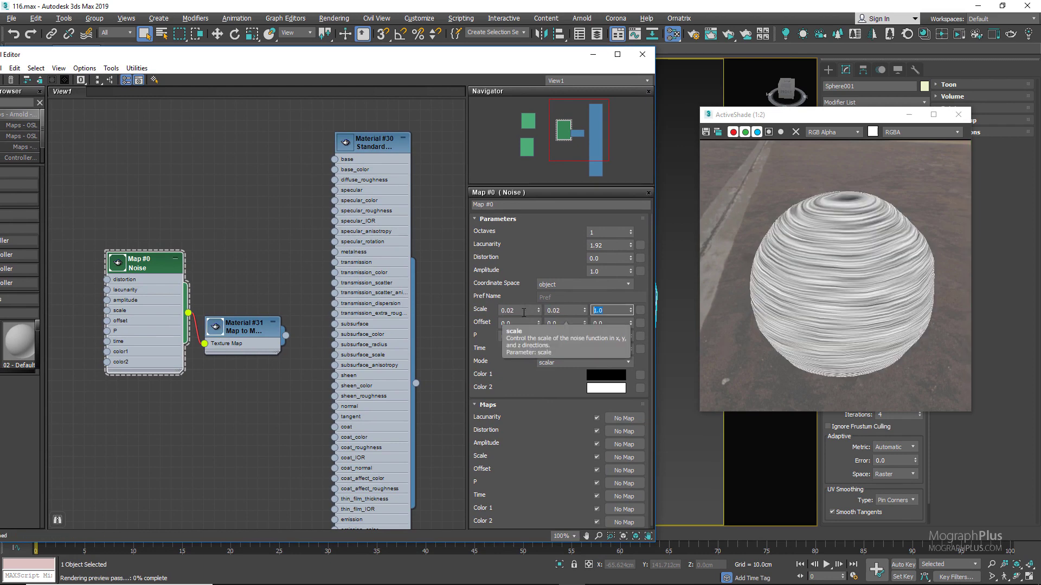
text(.02)
key(Return)
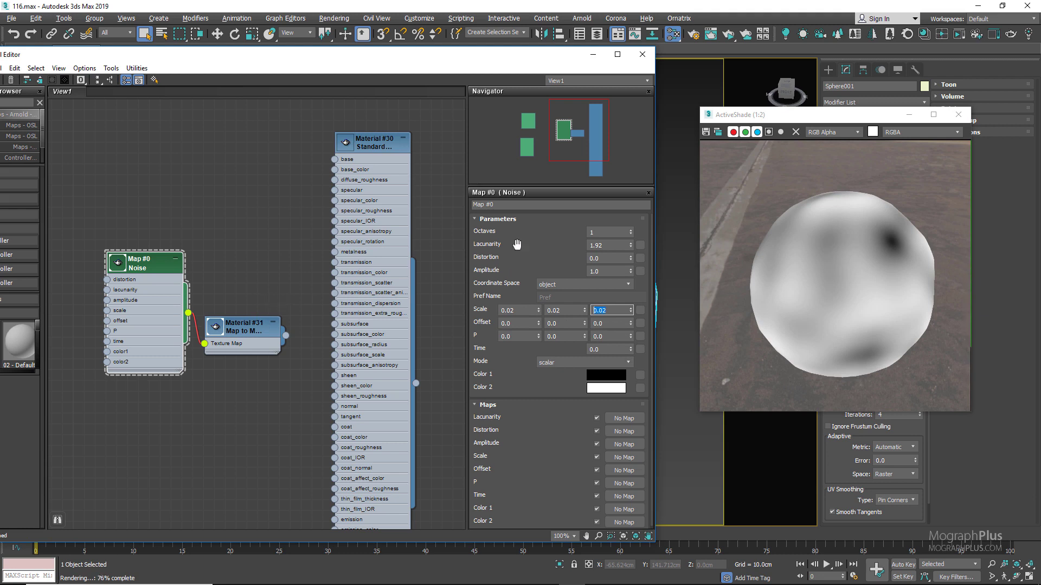
Set the Noise map's octaves to 2.
click(599, 232)
text(2)
key(Return)
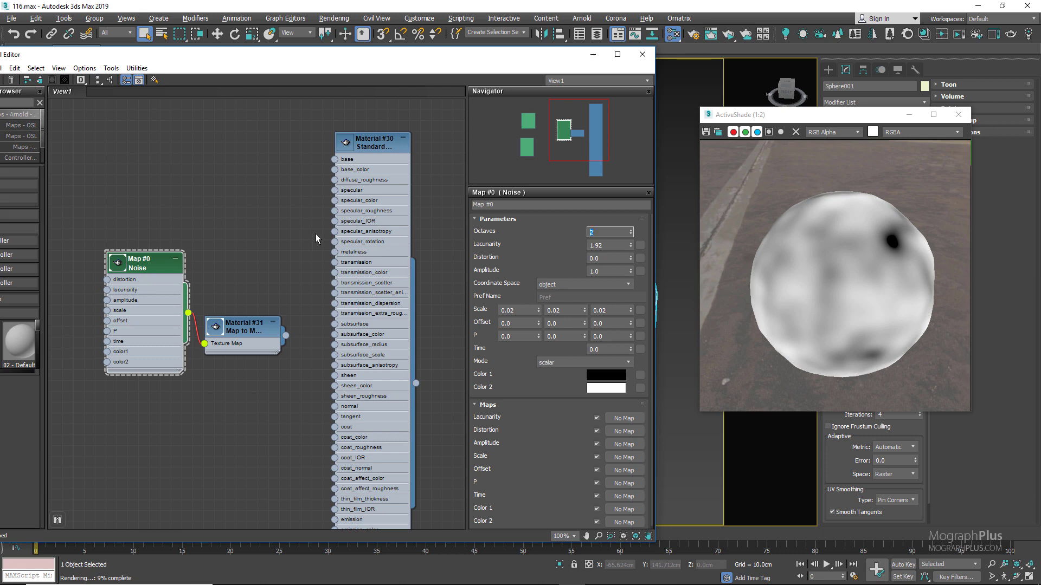
Move the Map to Material node above the Noise map and show the Standard Surface material's parameters.
click(241, 339)
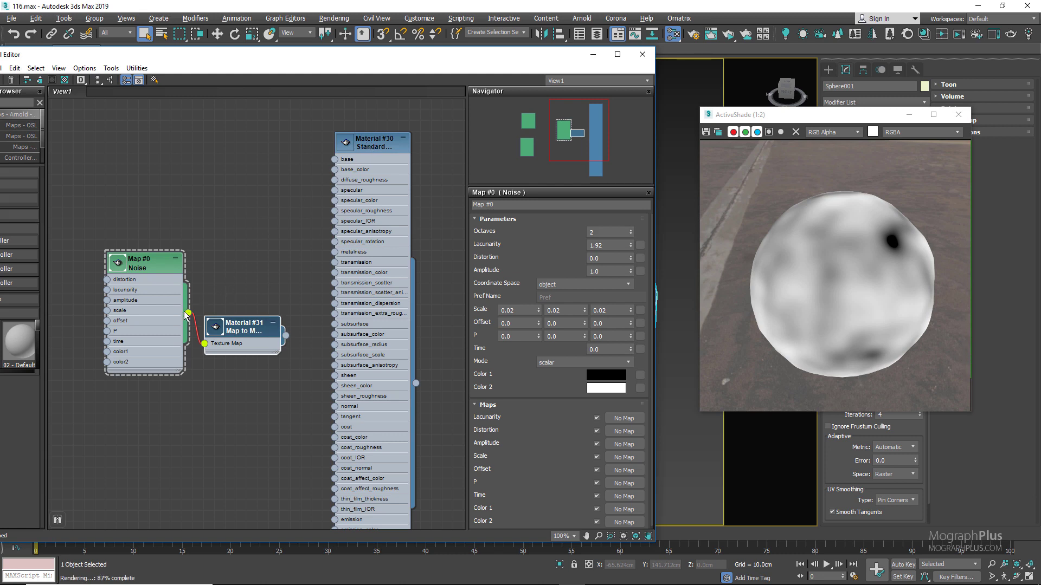
drag(236, 325, 236, 174)
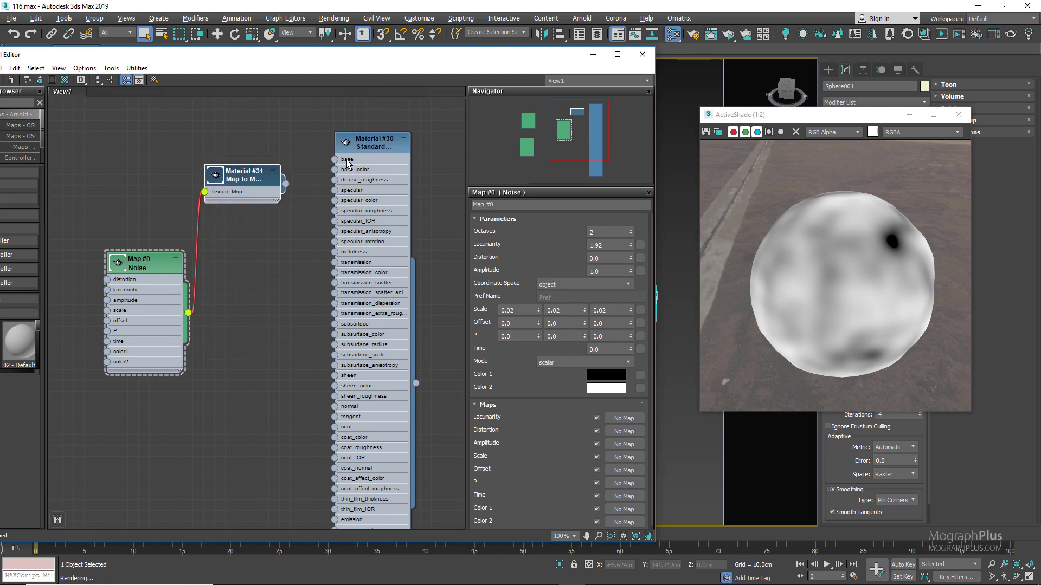
click(364, 145)
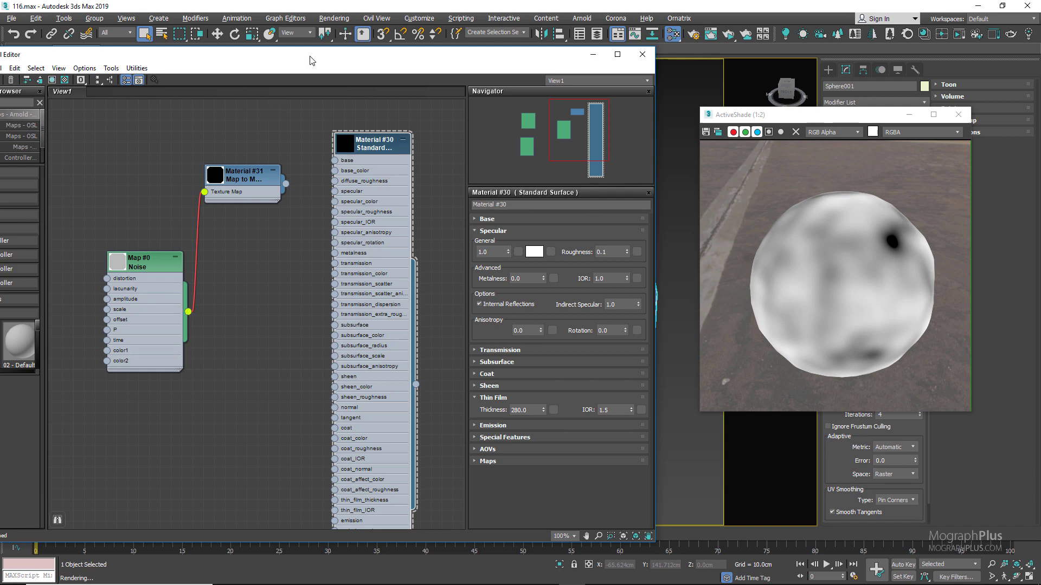
drag(310, 60, 348, 57)
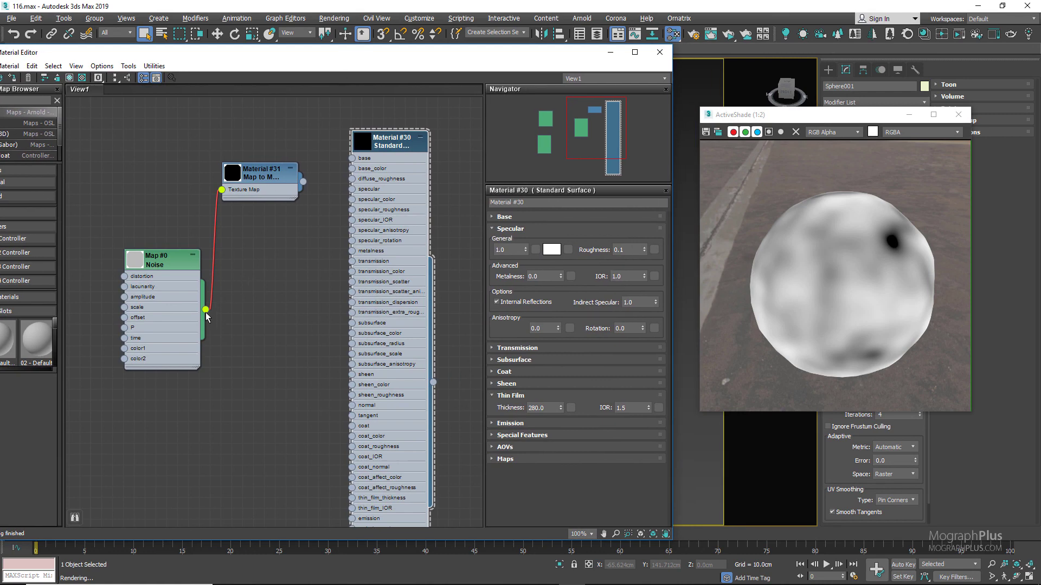
Connect the Noise map's output to a new Arnold Range map and place it between the Noise map and the Standard Surface.
drag(206, 310, 248, 337)
mouse_move(281, 355)
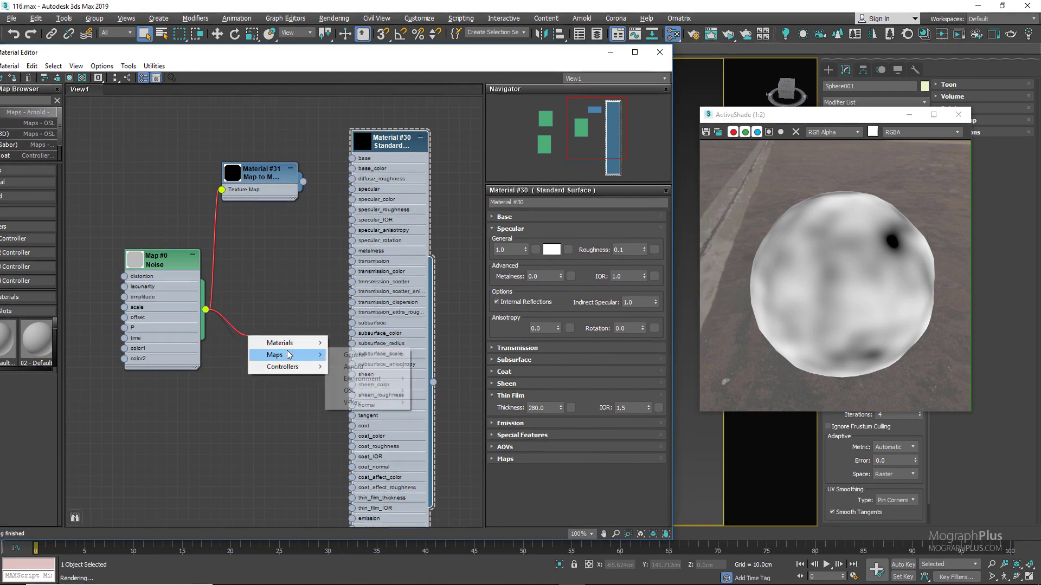
mouse_move(374, 367)
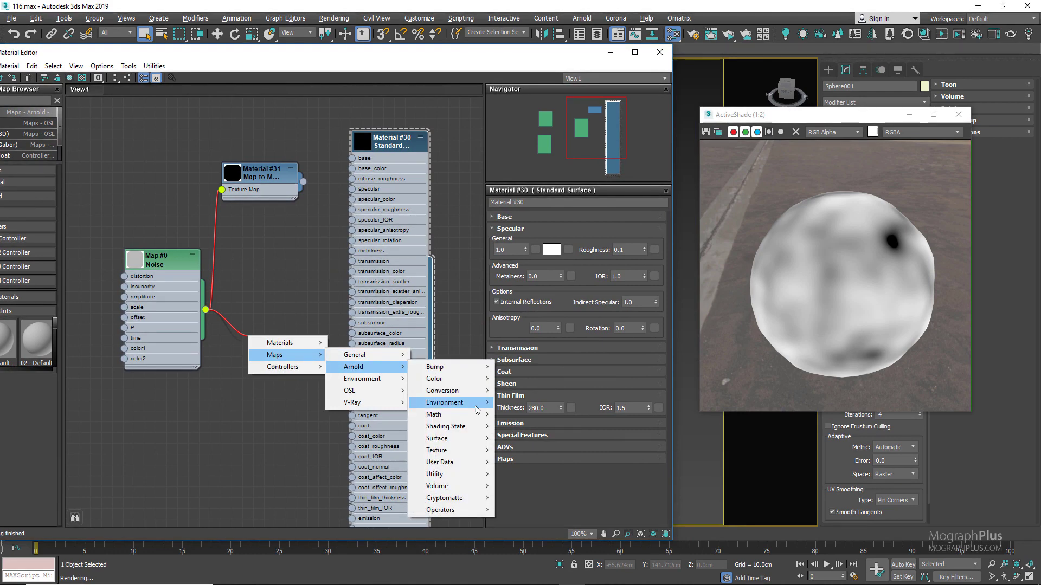
mouse_move(471, 418)
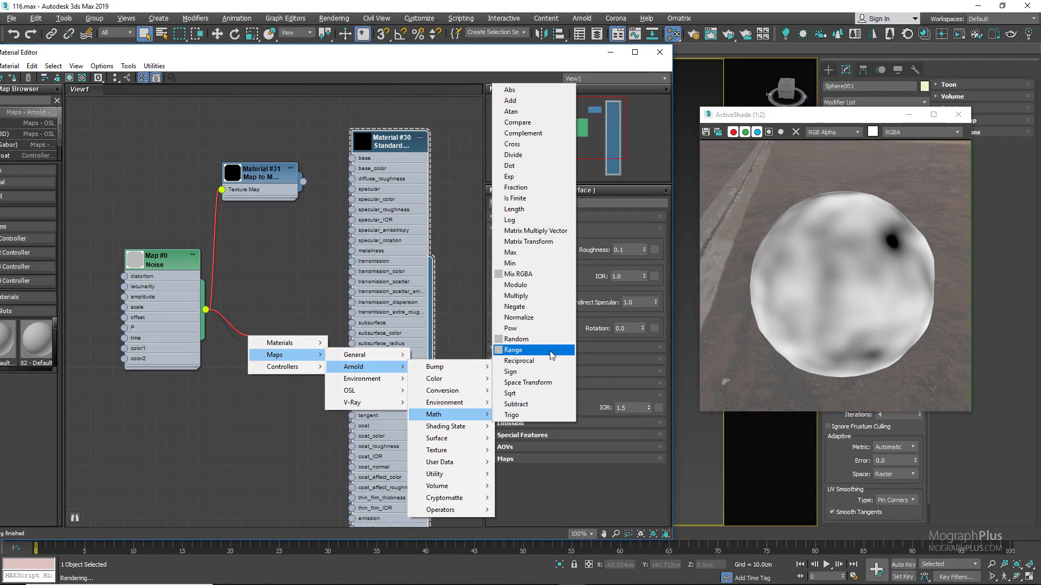
click(520, 351)
click(267, 353)
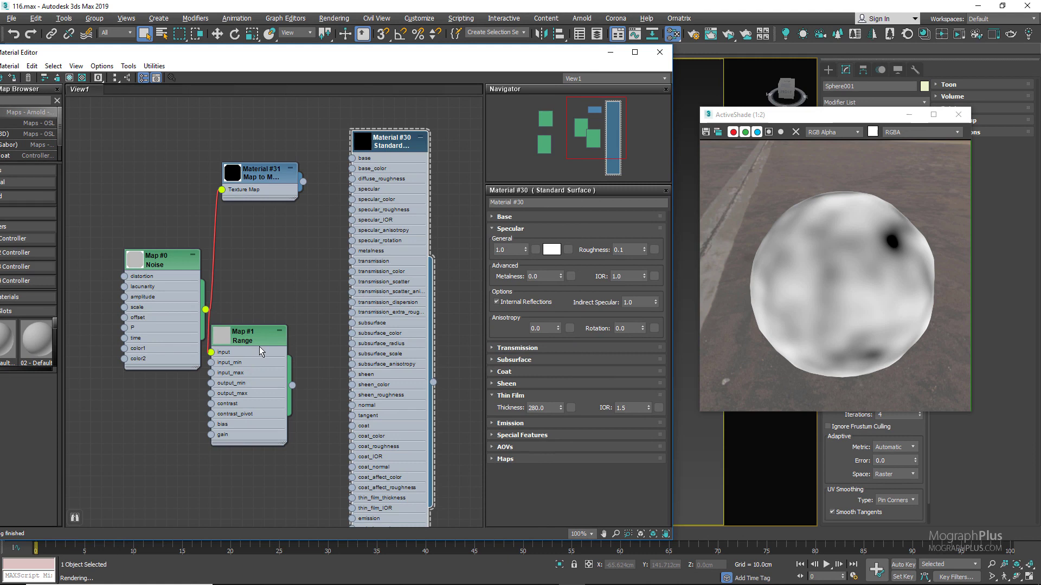
drag(258, 347, 280, 347)
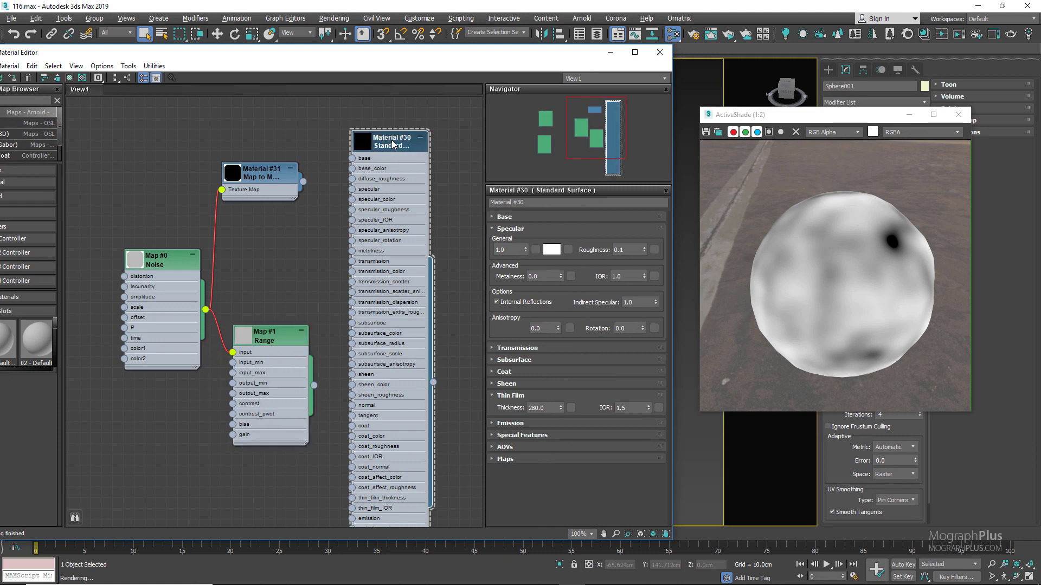
mouse_move(255, 340)
mouse_down()
mouse_move(273, 338)
mouse_move(256, 332)
mouse_up()
drag(314, 374, 571, 408)
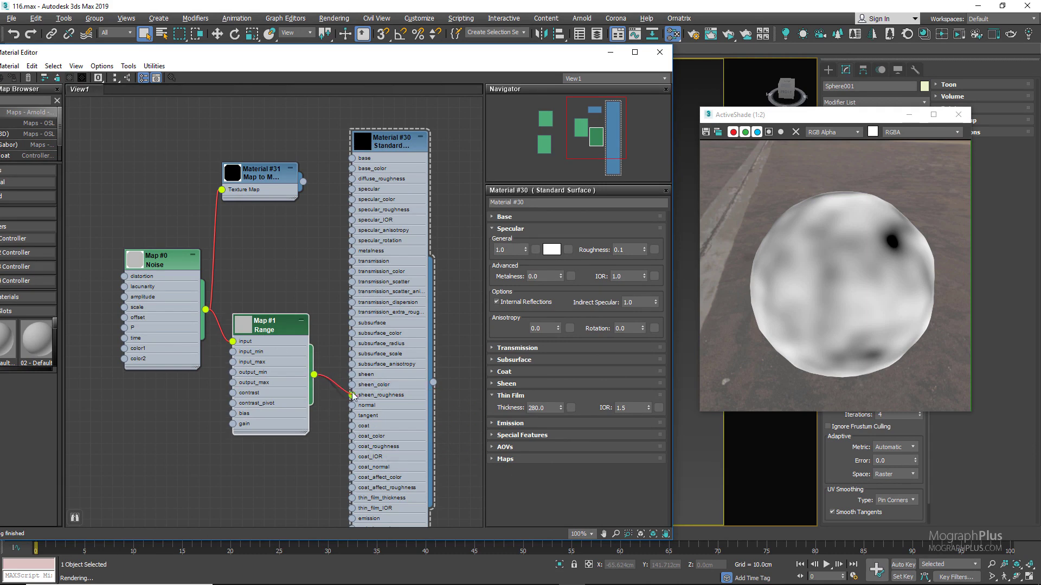
double_click(286, 325)
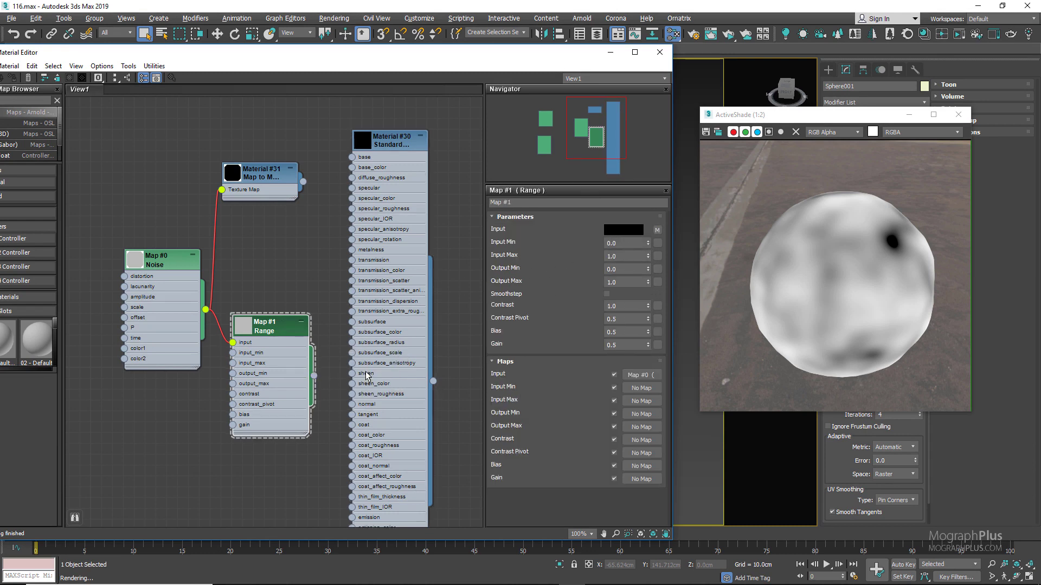
double_click(389, 145)
Set the Range map's output min to 280 and output max to 500.
double_click(286, 328)
double_click(618, 269)
text(250)
key(Tab)
text(500)
key(Return)
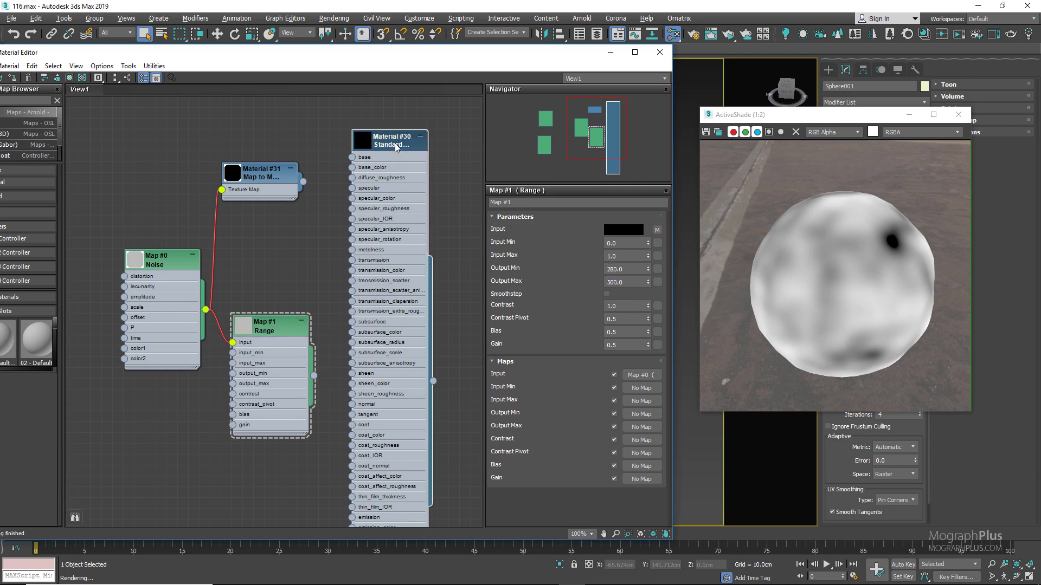
Connect the Range map to the Standard Surface's thin film thickness and assign that material to the selected sphere.
double_click(397, 142)
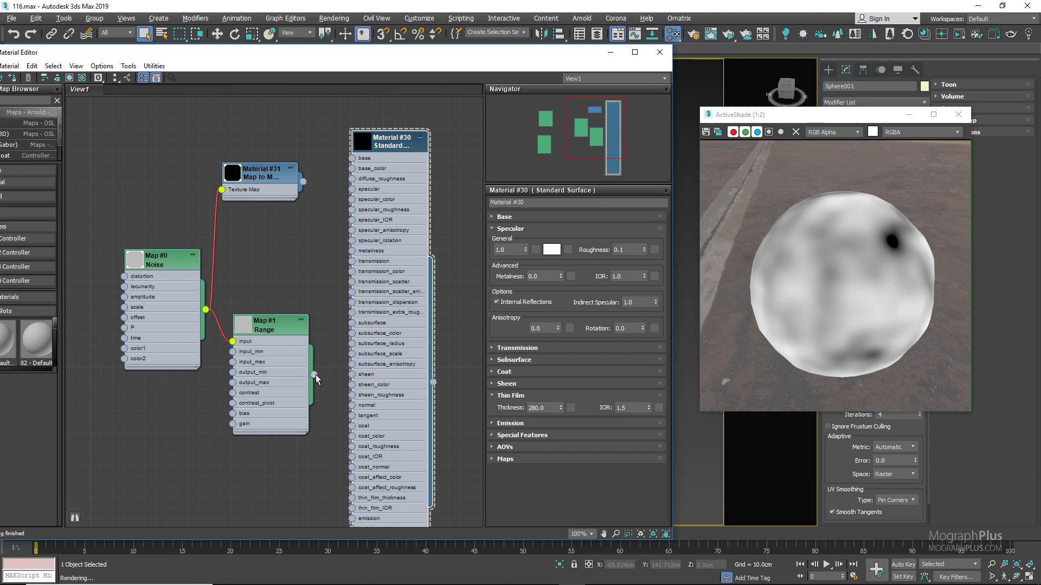
drag(316, 375, 571, 408)
click(296, 329)
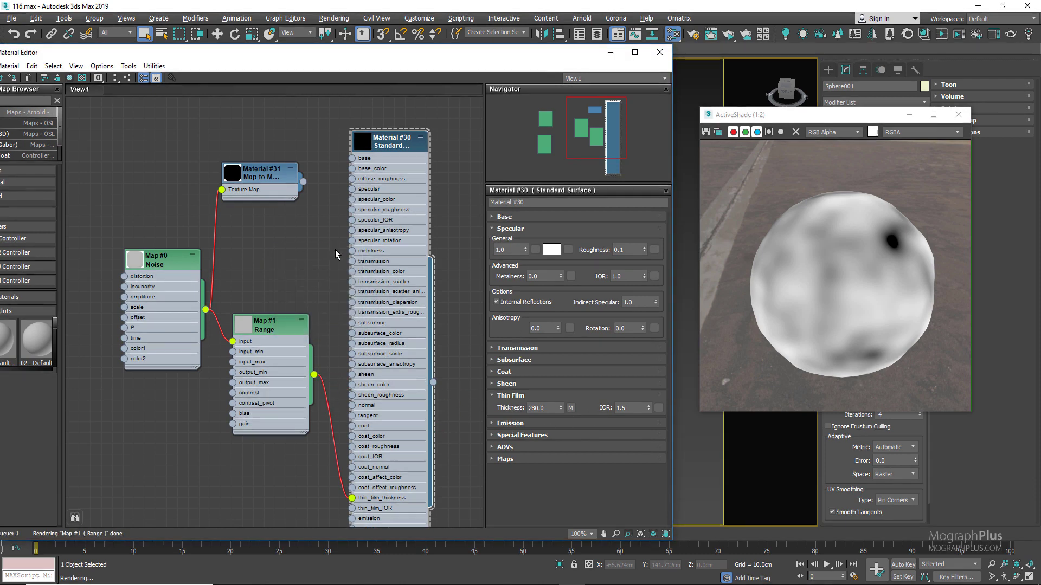
right_click(393, 138)
click(416, 154)
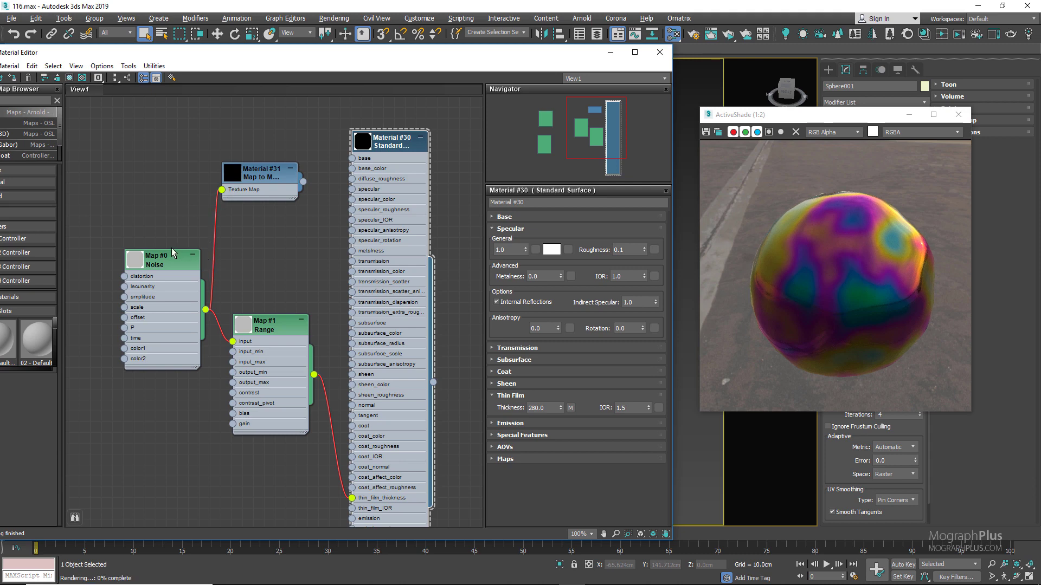
Move the Noise map node slightly away from the Range map, and set the Range map's output min to 300 and output max to 700.
drag(162, 275, 150, 264)
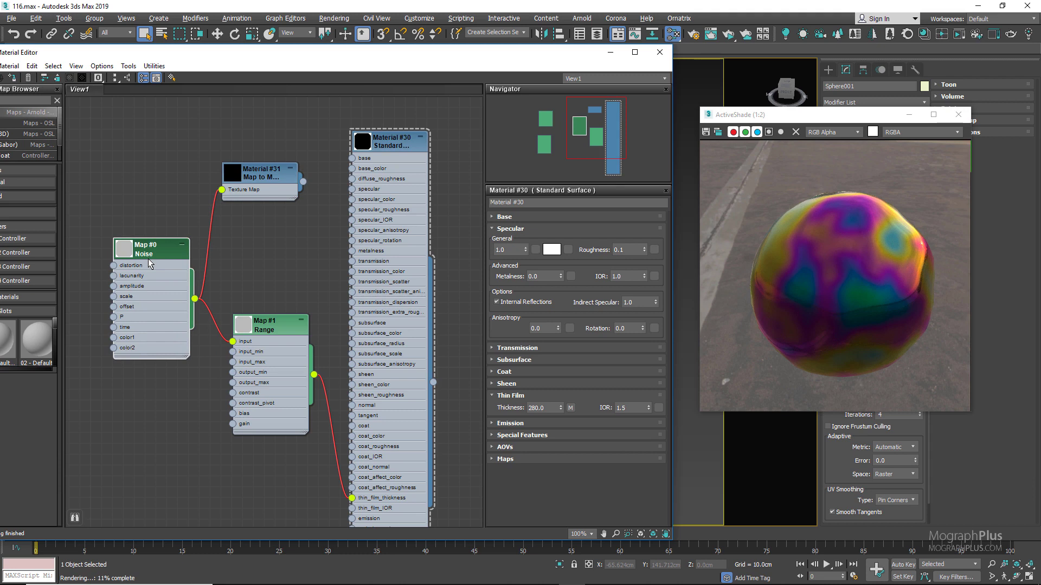
click(274, 330)
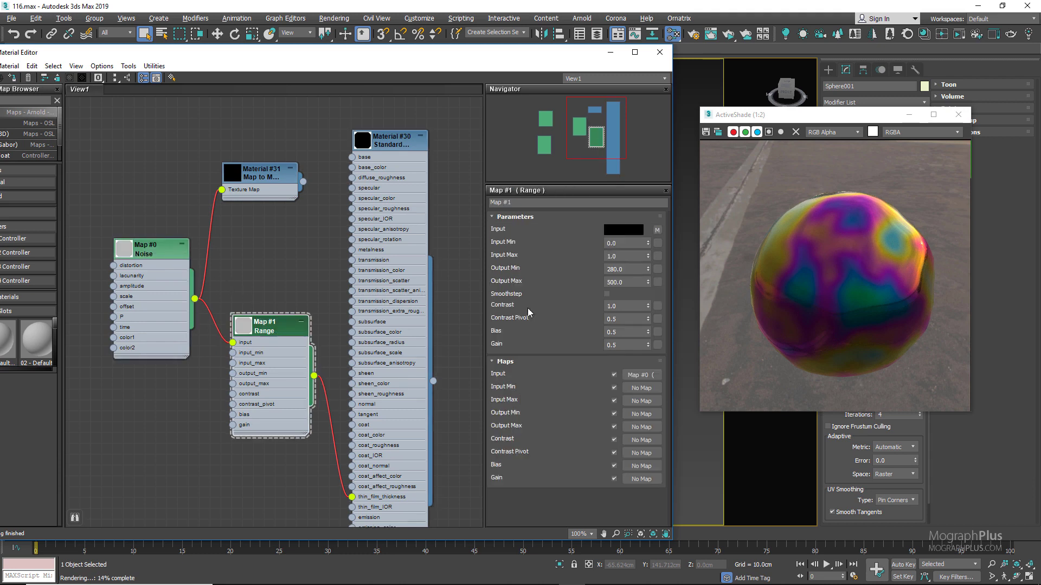
double_click(624, 269)
text(300)
double_click(643, 282)
text(700)
key(Return)
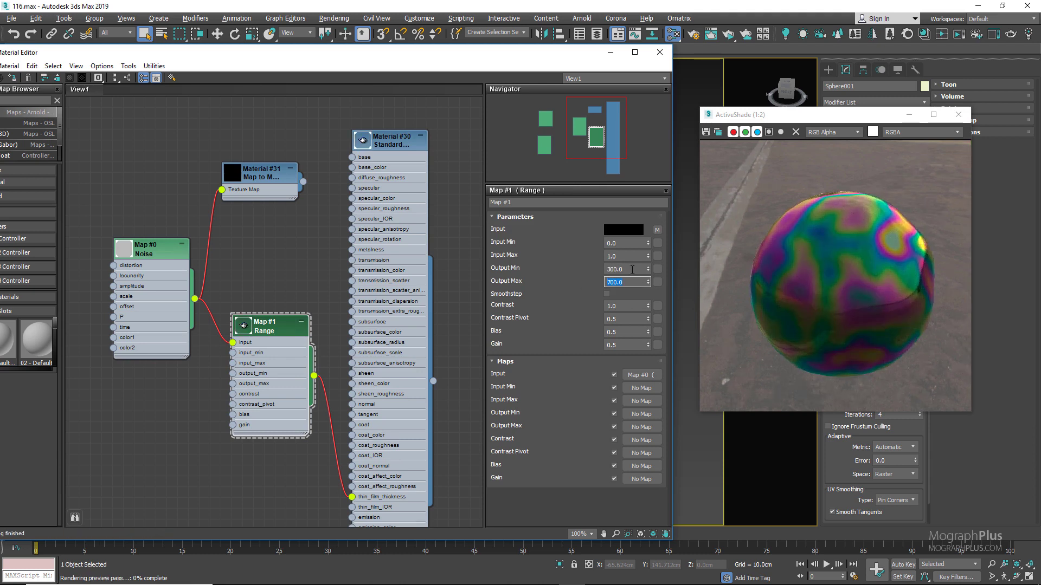
Try Range map output min values of 500, 600 and 150 to compare the thin film colors.
double_click(633, 270)
text(500)
key(Return)
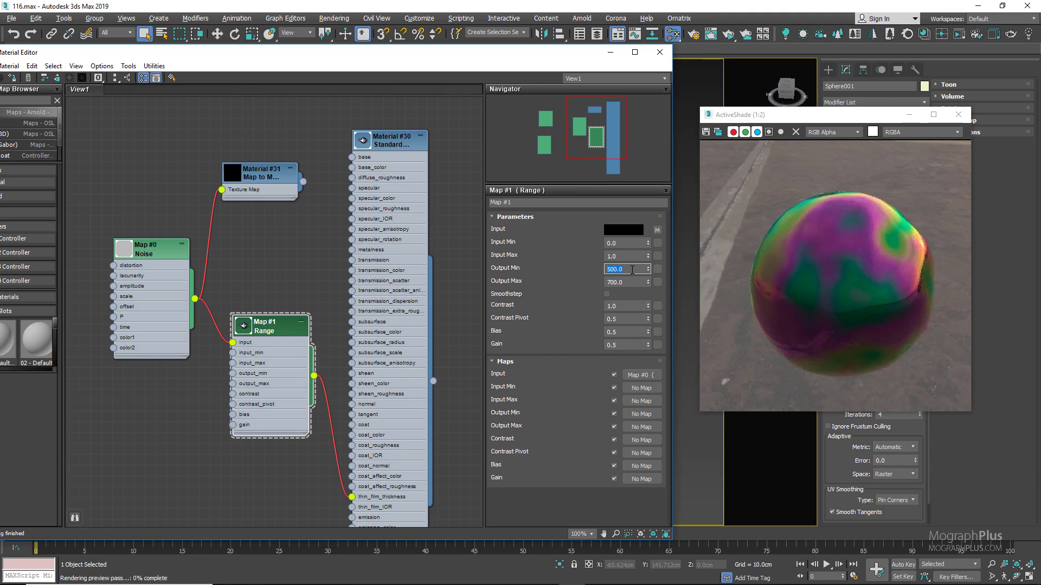
text(600)
key(Return)
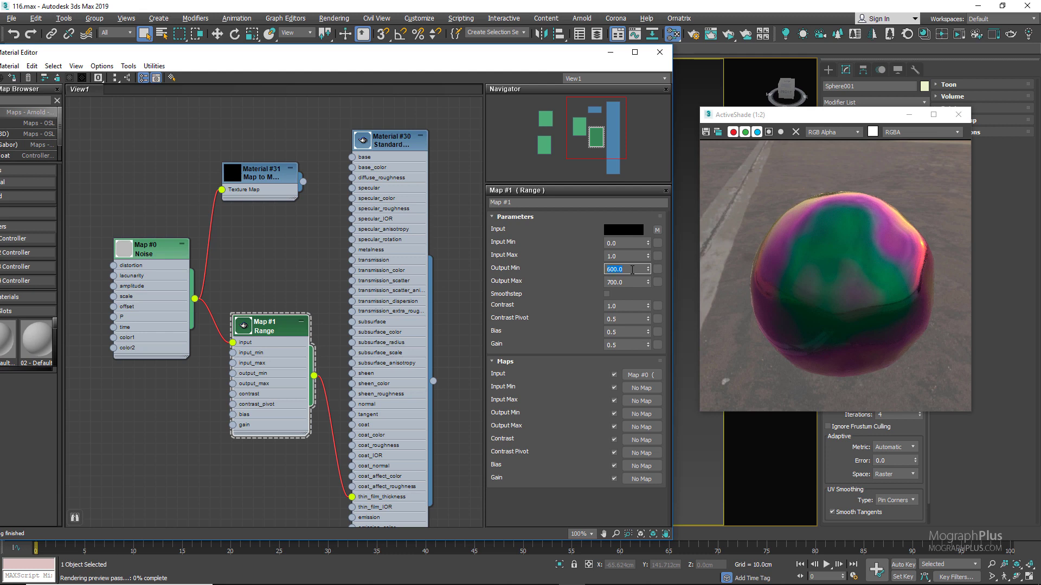
text(250)
key(Return)
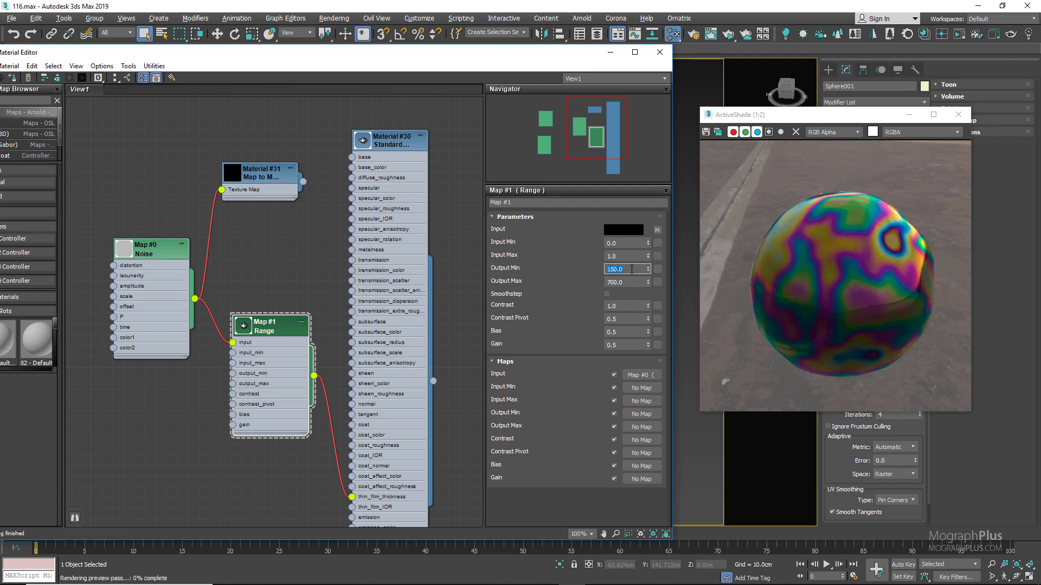
Try a value of 1 for the third scale component of the Noise map and restore it to 0.02.
click(155, 251)
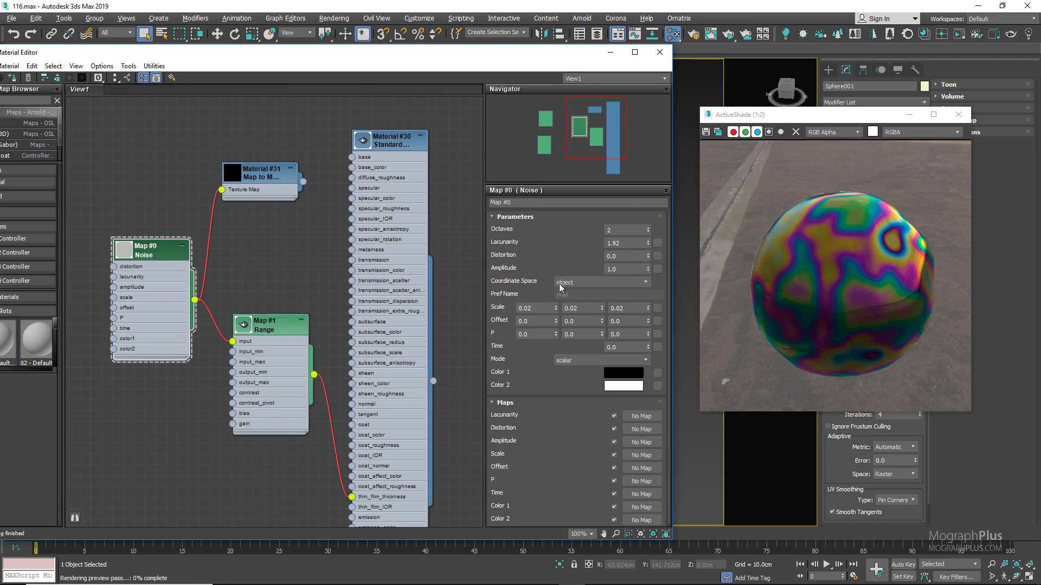
double_click(624, 308)
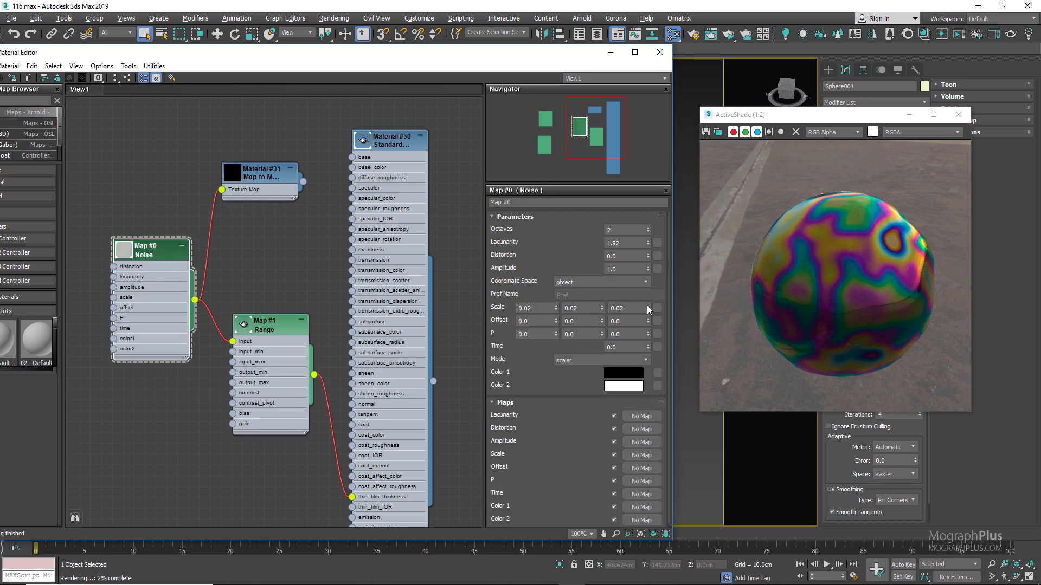
text(1)
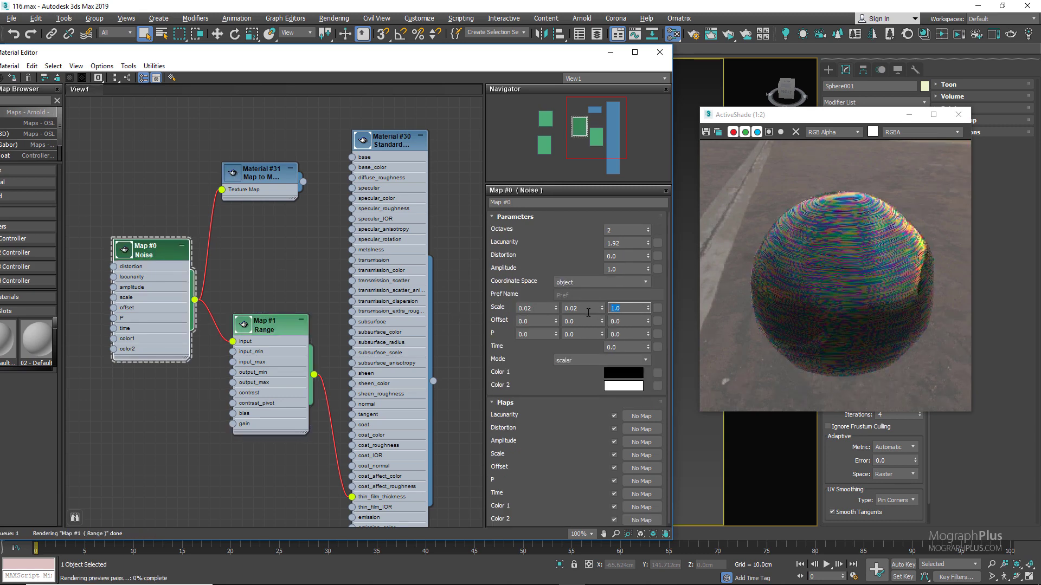
key(BackSpace)
text(.02)
key(Return)
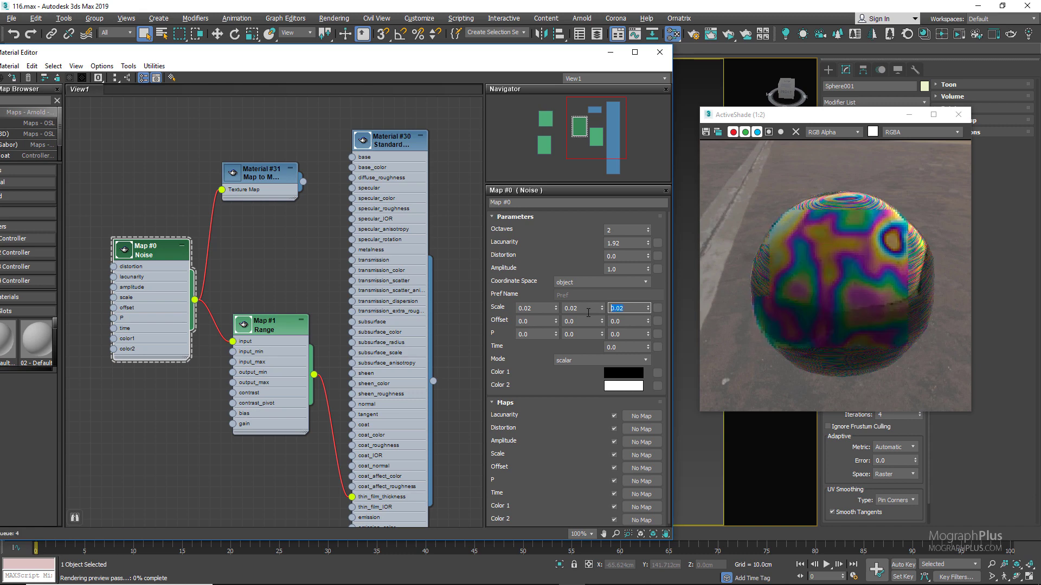
Set the Range map's output min to 280 and output max to 350.
click(267, 328)
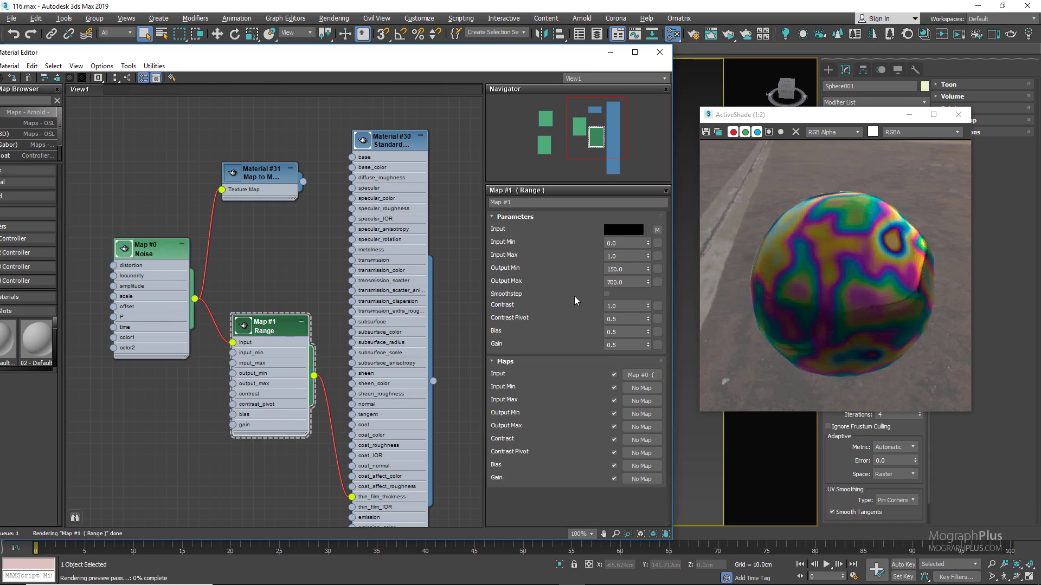
double_click(624, 269)
text(280)
double_click(626, 281)
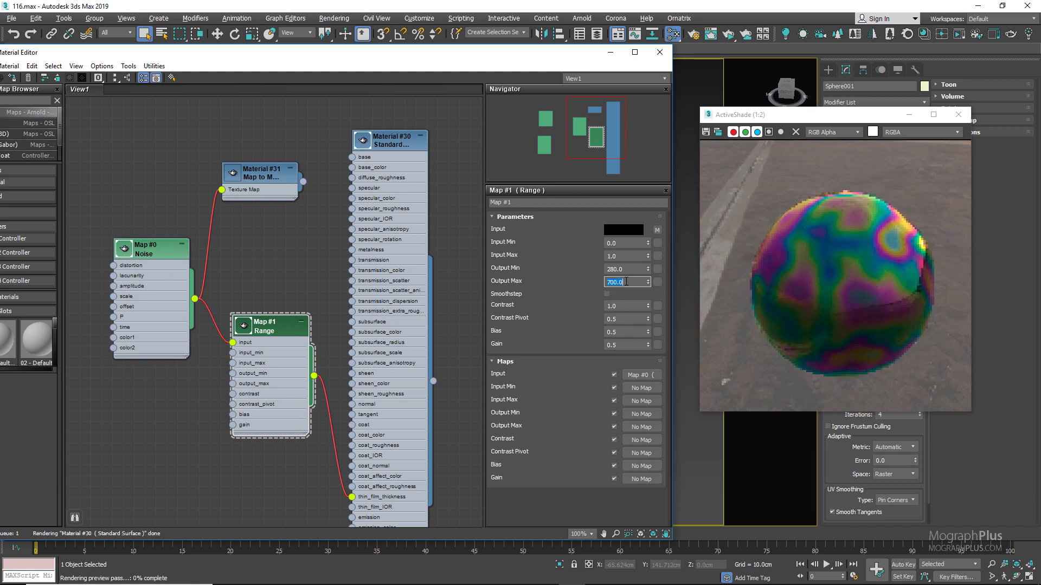
text(350)
key(Return)
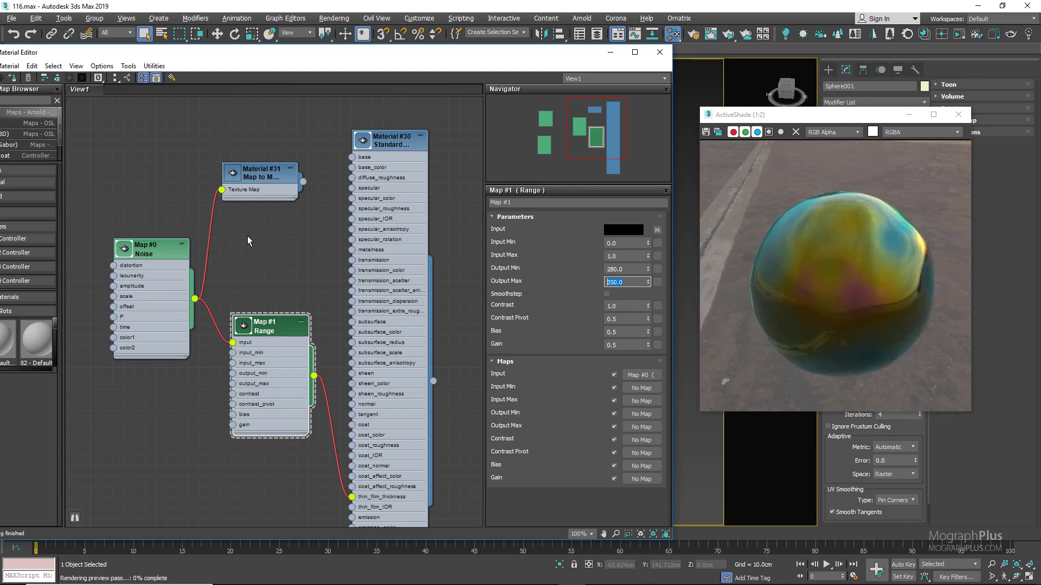
Compare thin film IOR values of 1.3, 1.7 and 1.8 on the Standard Surface material, and restore the IOR to 1.5.
double_click(396, 143)
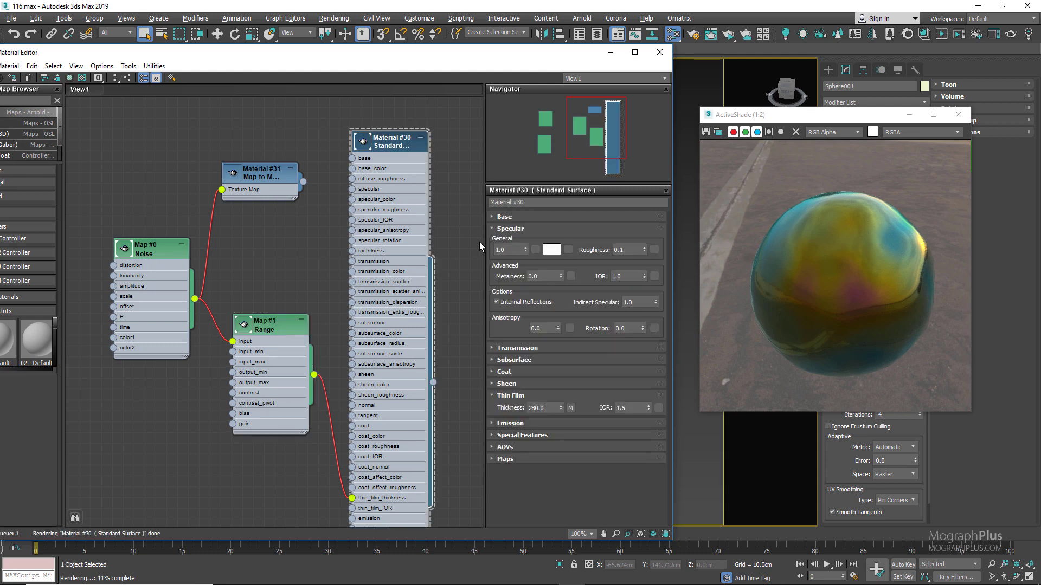
click(626, 408)
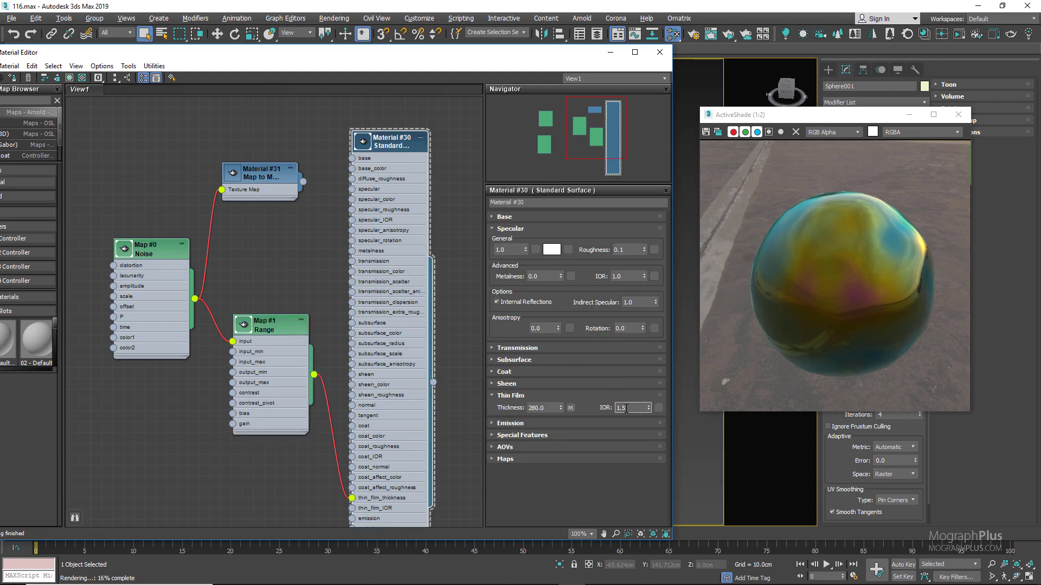
key(BackSpace)
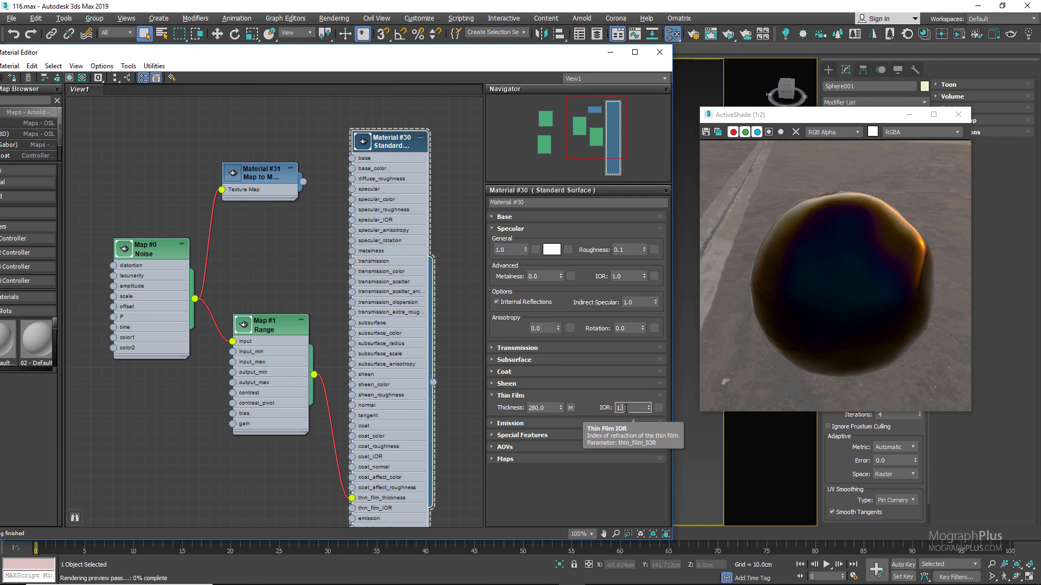
text(3)
key(Return)
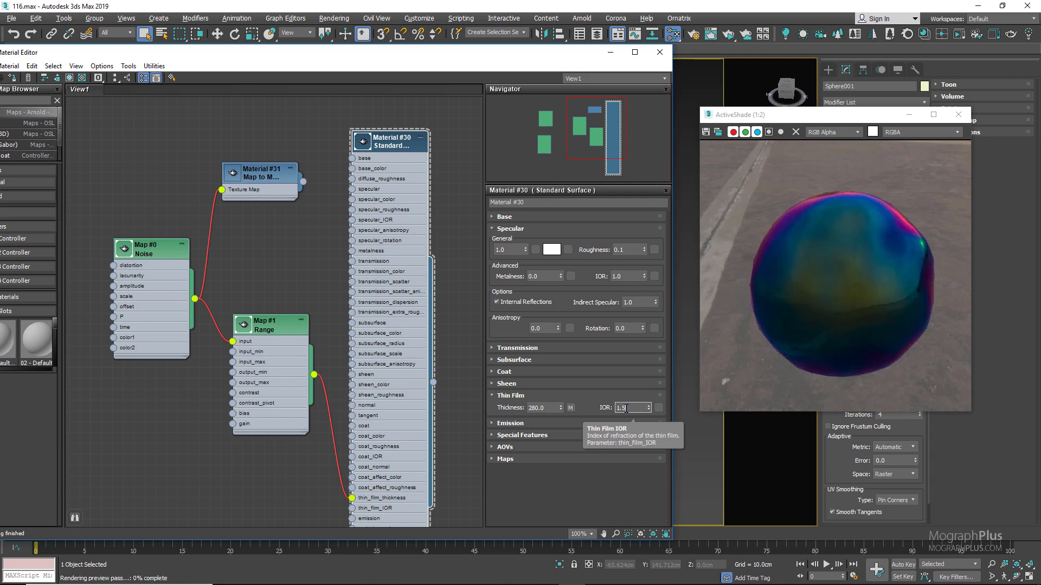
key(Return)
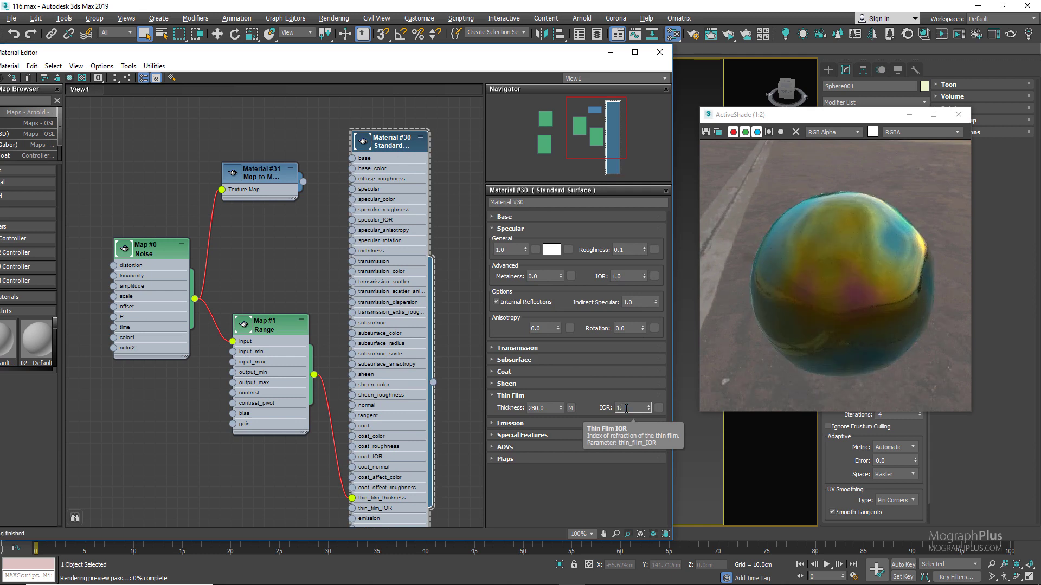
text(7)
key(Return)
text(1.8)
key(Return)
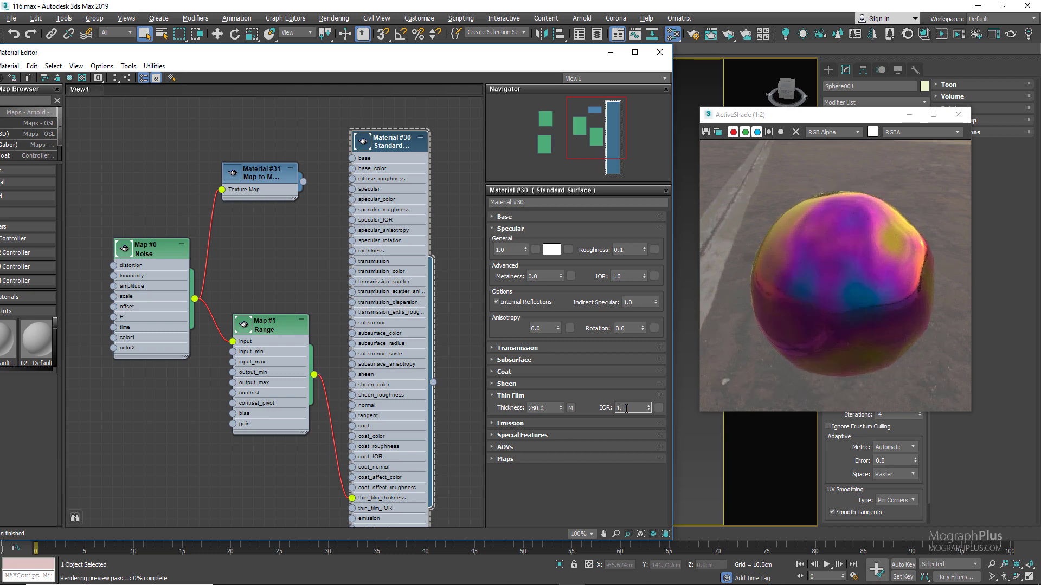
text(1.5)
key(Return)
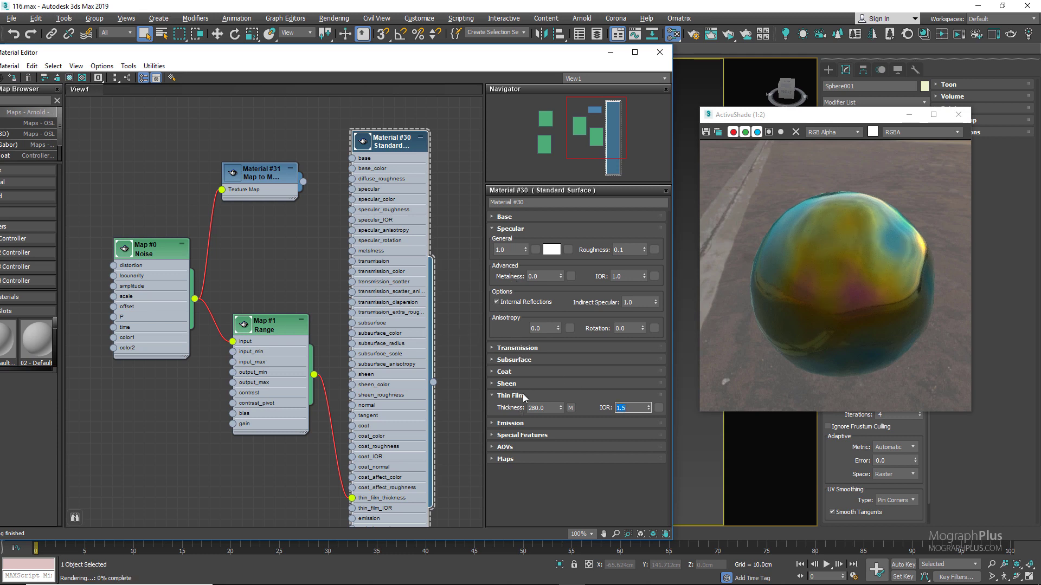
Set the Standard Surface's transmission weight to 1 and reset its specular roughness.
click(532, 348)
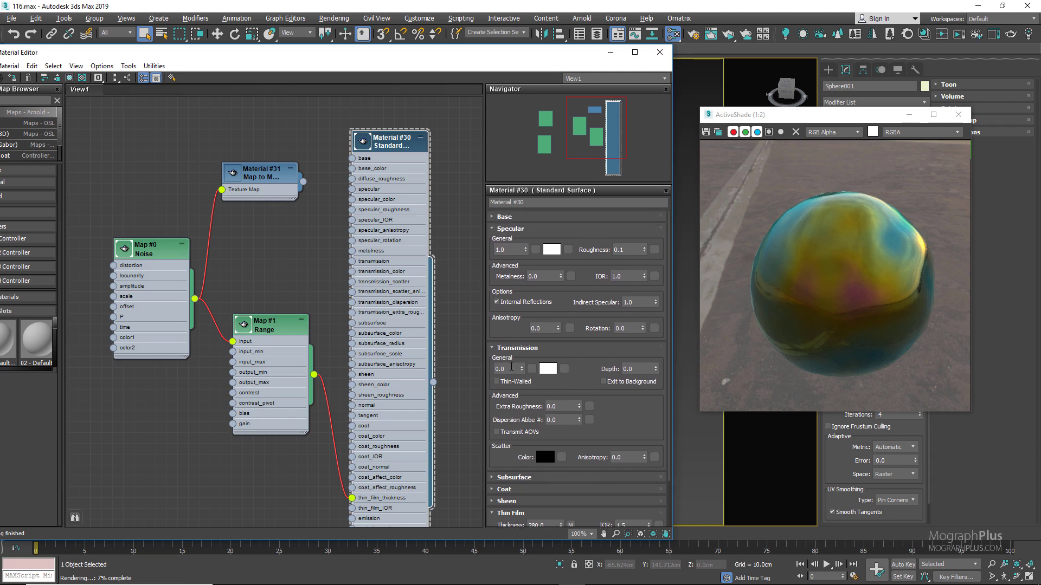
click(505, 369)
text(1)
key(Return)
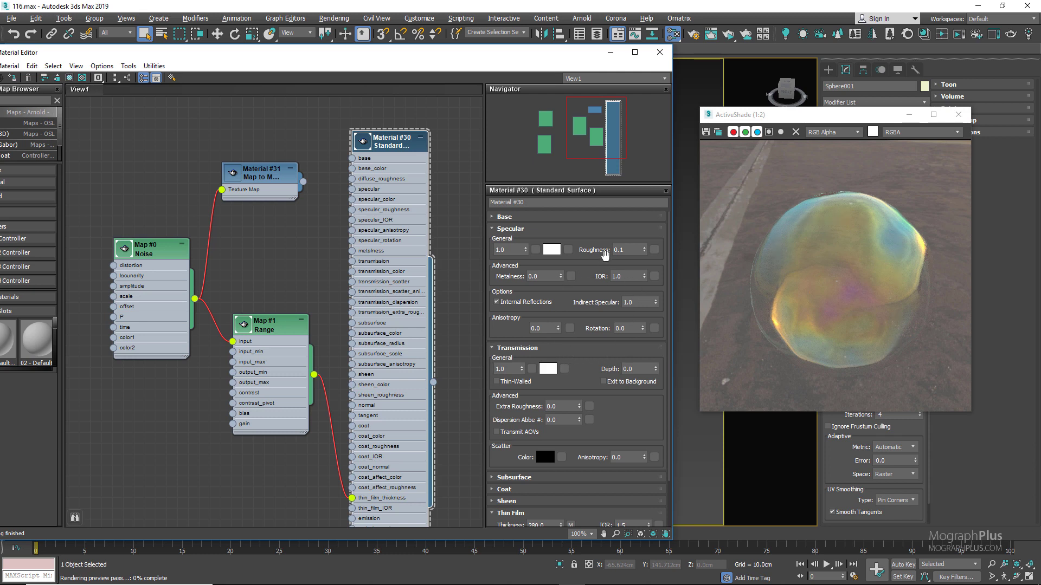
right_click(645, 252)
Try a clearcoat weight of 1 on the Standard Surface, settle on 0.5, and set the coat roughness to 0.
scroll(571, 383, down, 3)
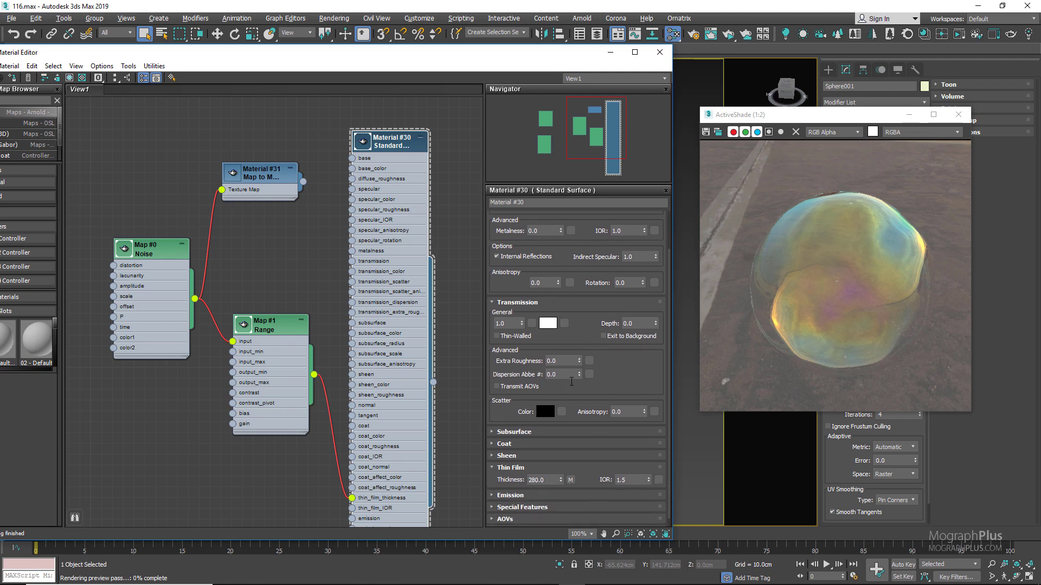
click(524, 444)
double_click(515, 465)
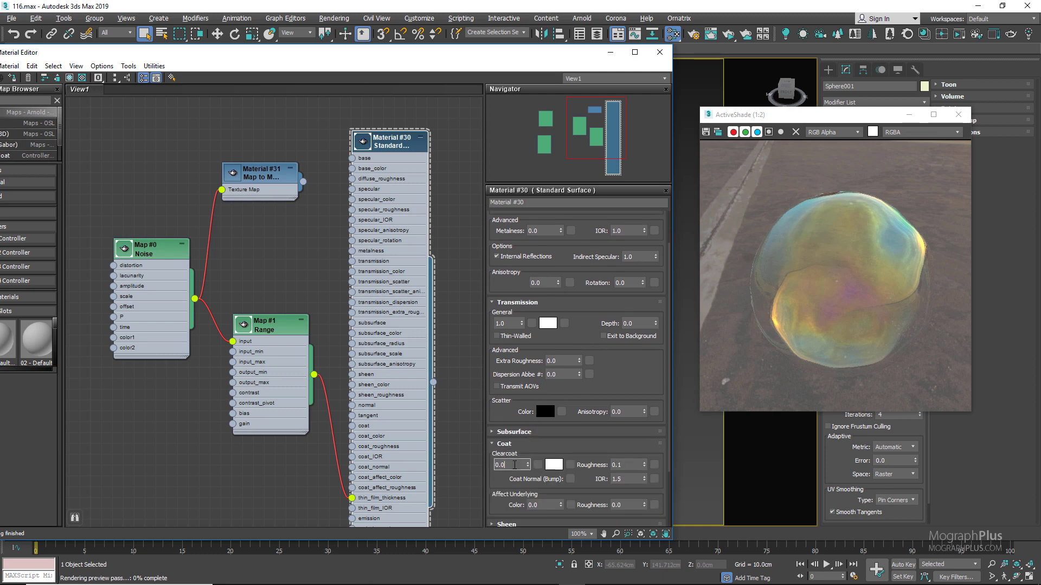
text(1)
key(Return)
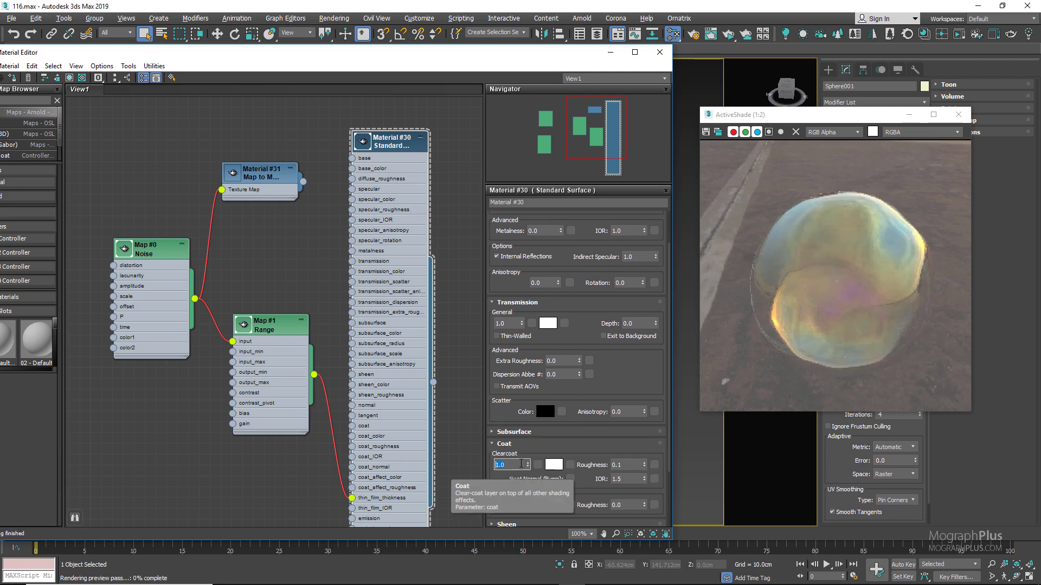
text(0.5)
key(Return)
right_click(644, 465)
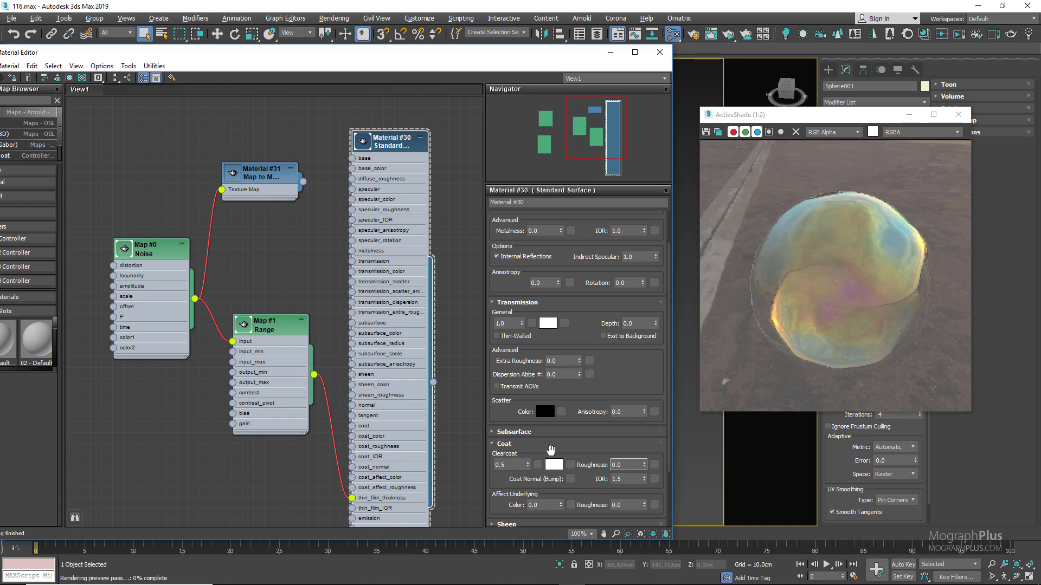
Try a thin film IOR of 1.4 on the Standard Surface and settle on 1.33.
drag(549, 432, 541, 323)
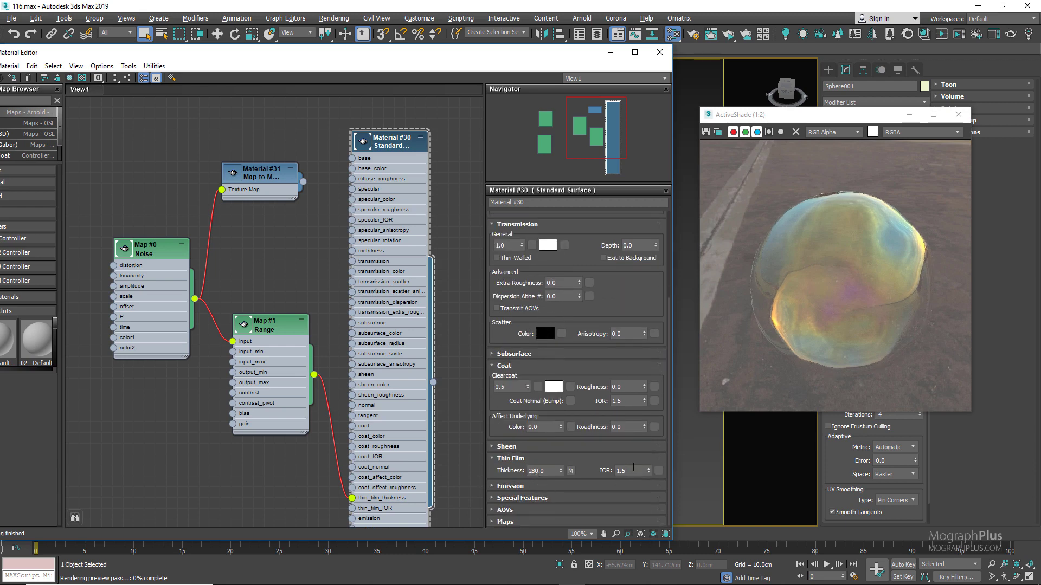
click(633, 469)
key(BackSpace)
text(4)
key(Return)
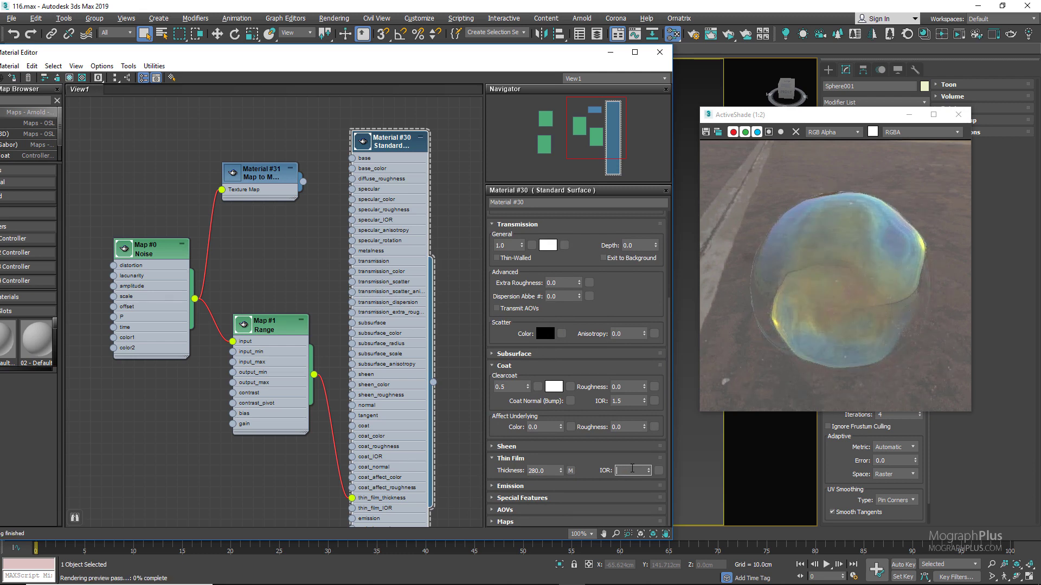
text(1.33)
key(Return)
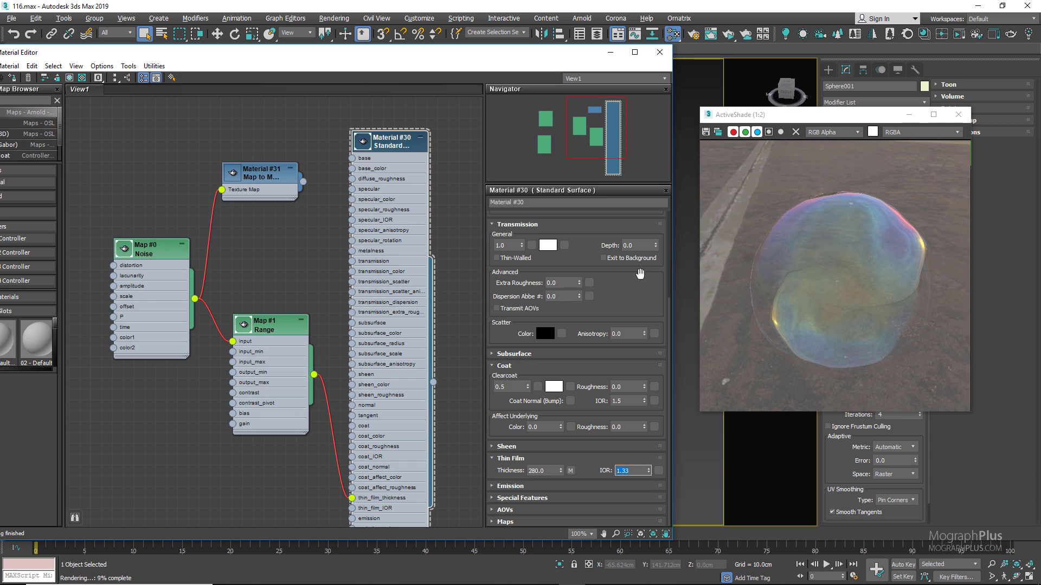
Set the Standard Surface's transmission weight to 0 to make the sphere opaque.
drag(615, 273, 531, 323)
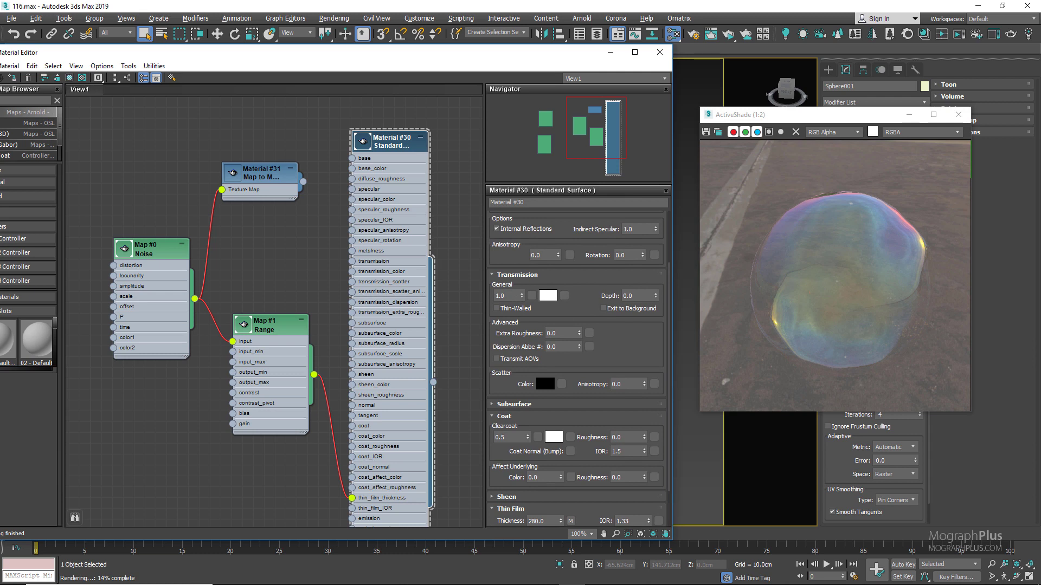
double_click(504, 296)
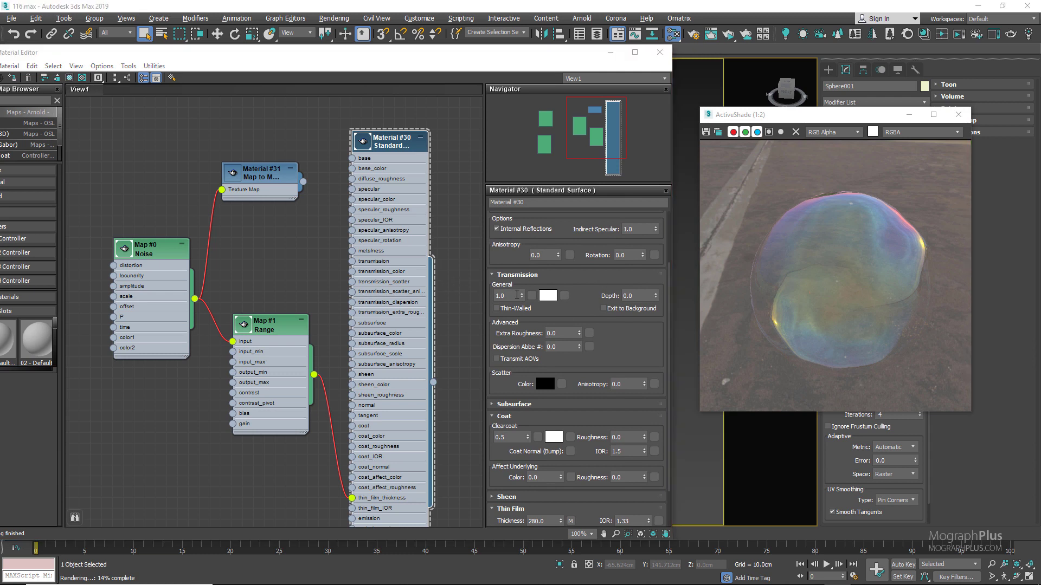
text(0)
key(Return)
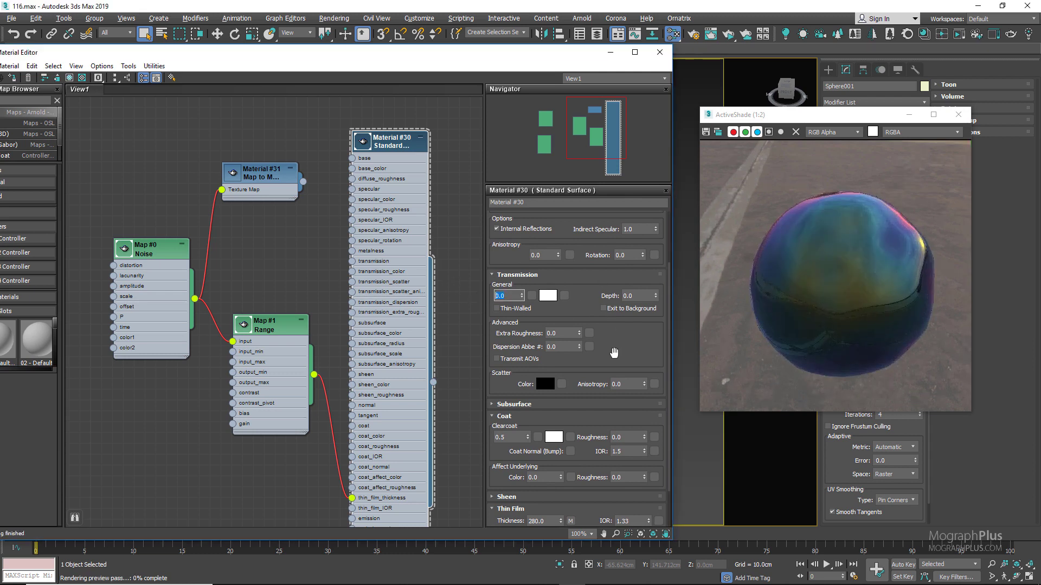
Set the Range map's output max to 500 and show the Noise map's parameters.
click(293, 328)
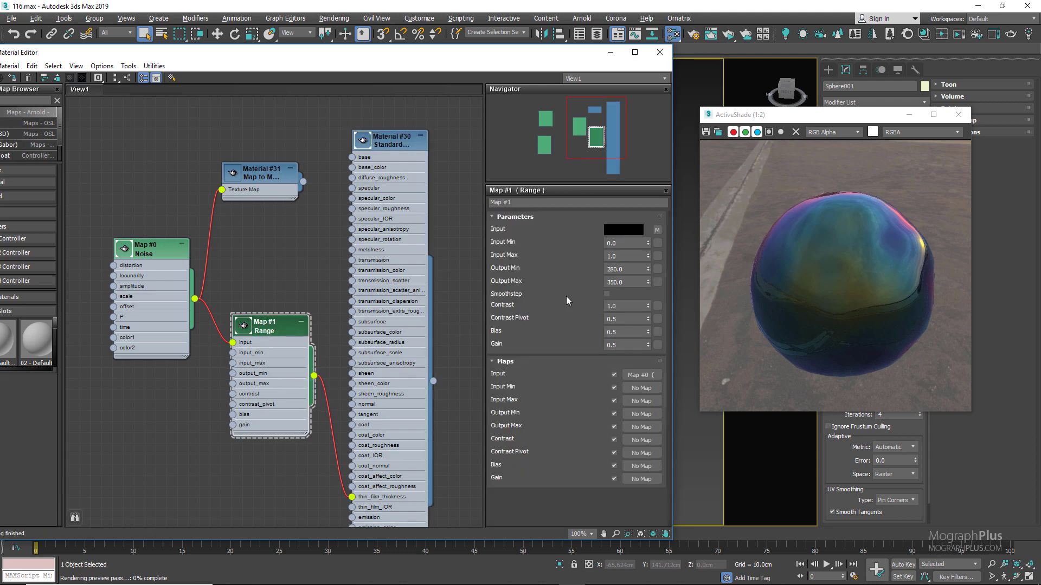
double_click(628, 281)
text(5)
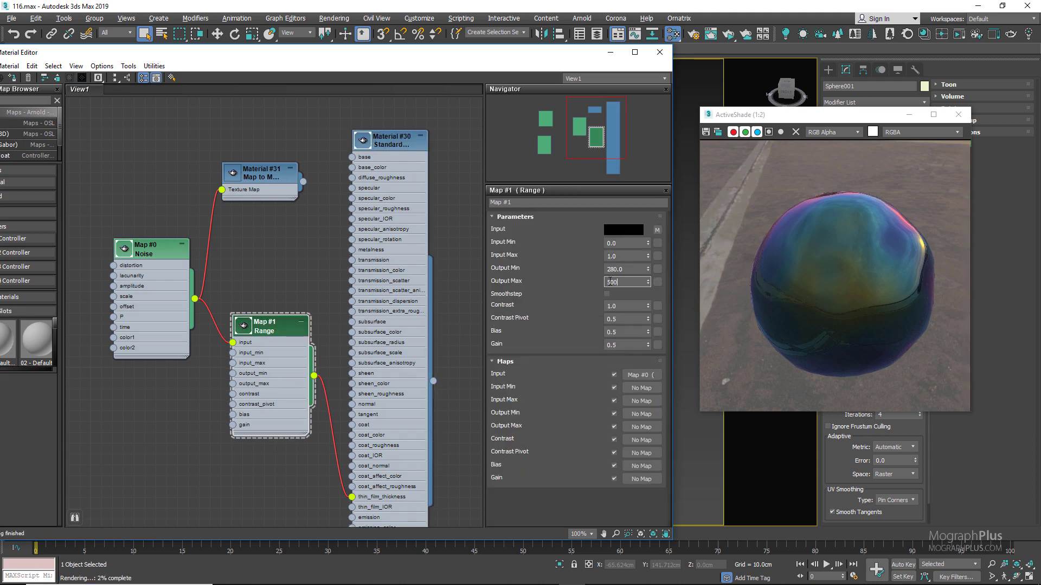
key(Return)
click(145, 249)
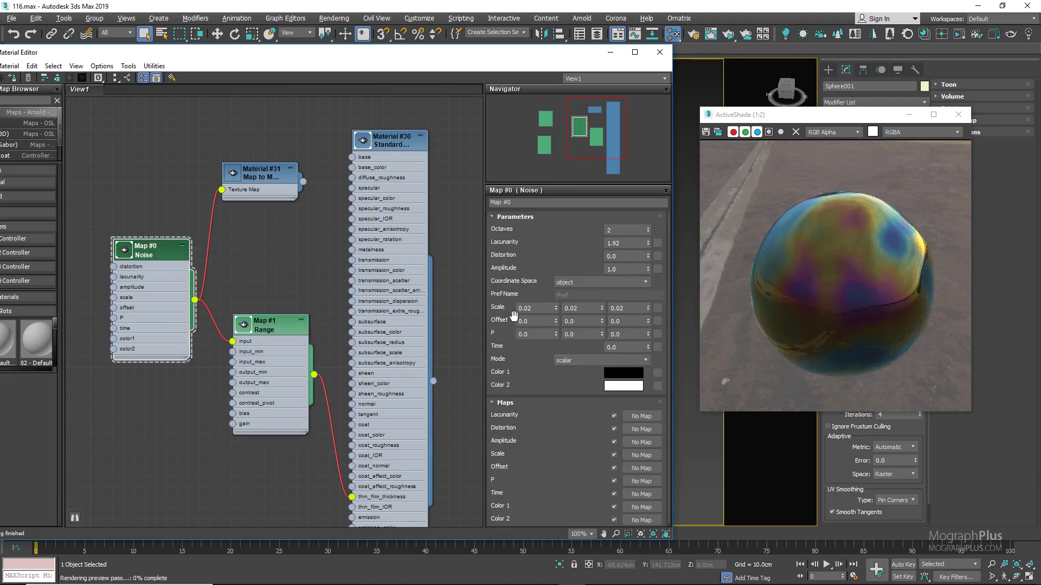
Try an X scale of 1 on the Noise map and return it to 0.02.
double_click(523, 308)
text(1)
key(Return)
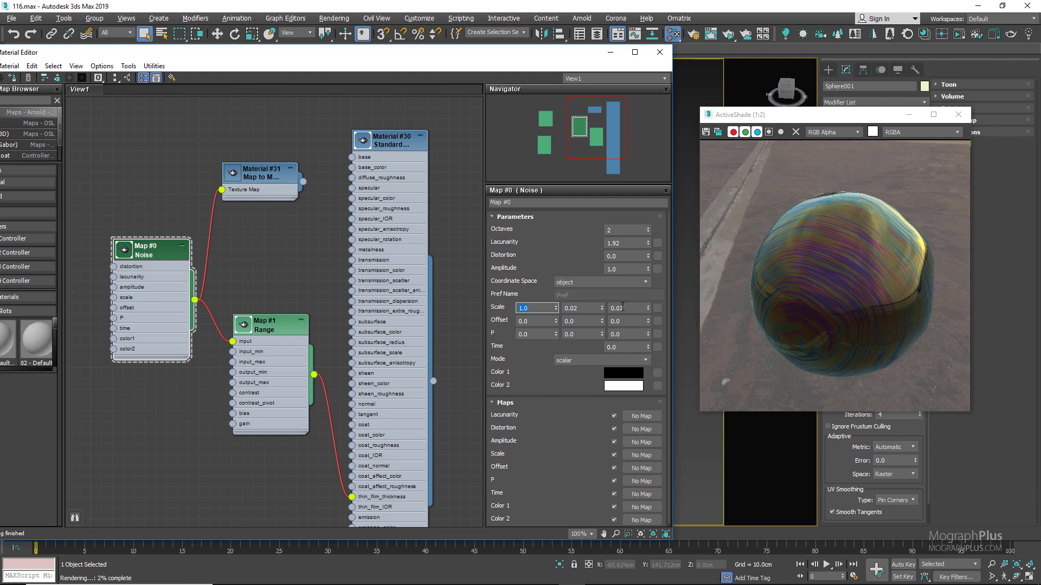
text(0.2)
key(Return)
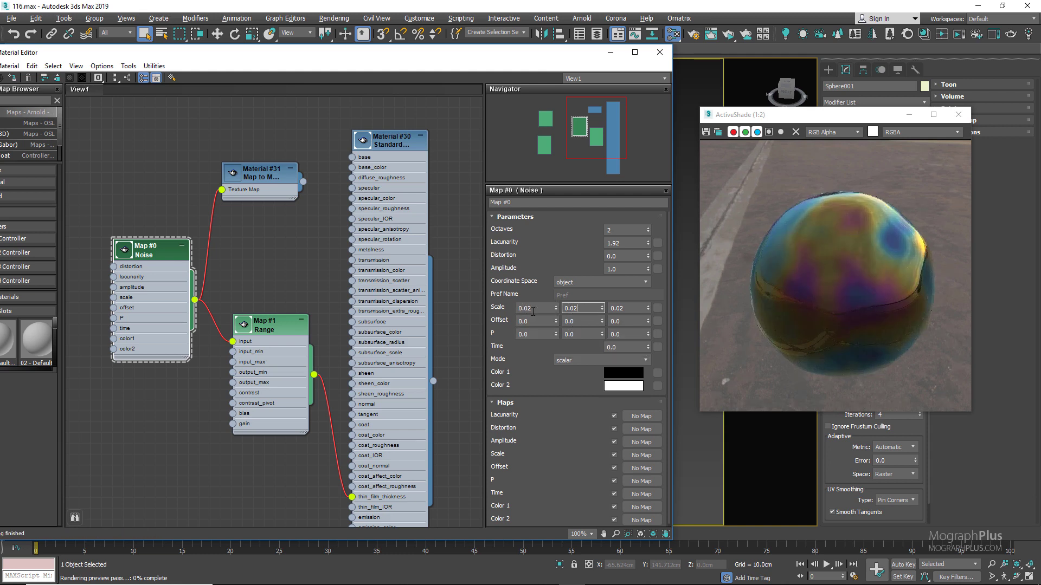
Set the Noise map's Y scale to 1 and its Z scale to 1.
key(Tab)
text(1)
key(Return)
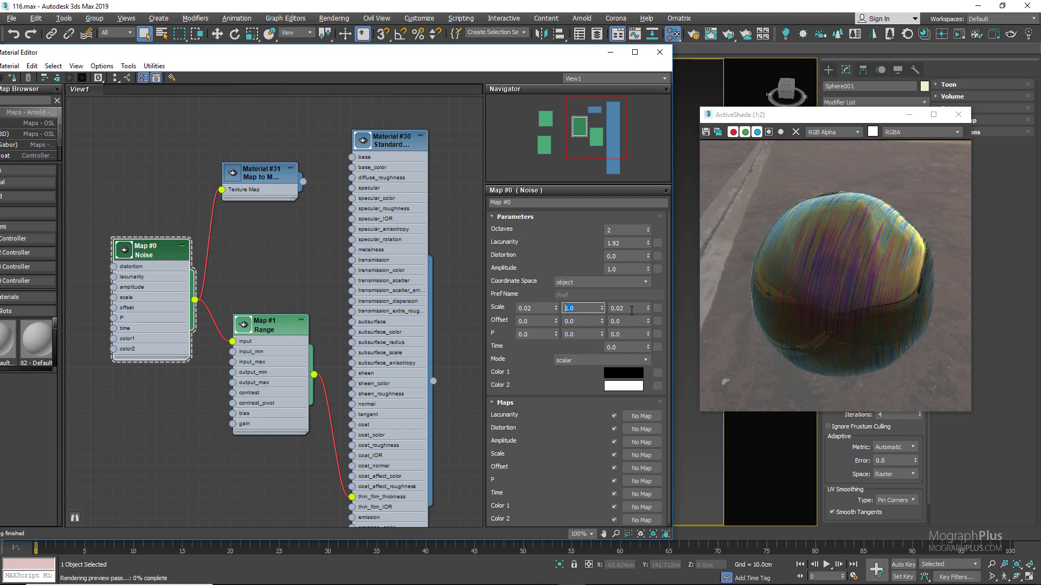
key(Tab)
text(1)
key(Return)
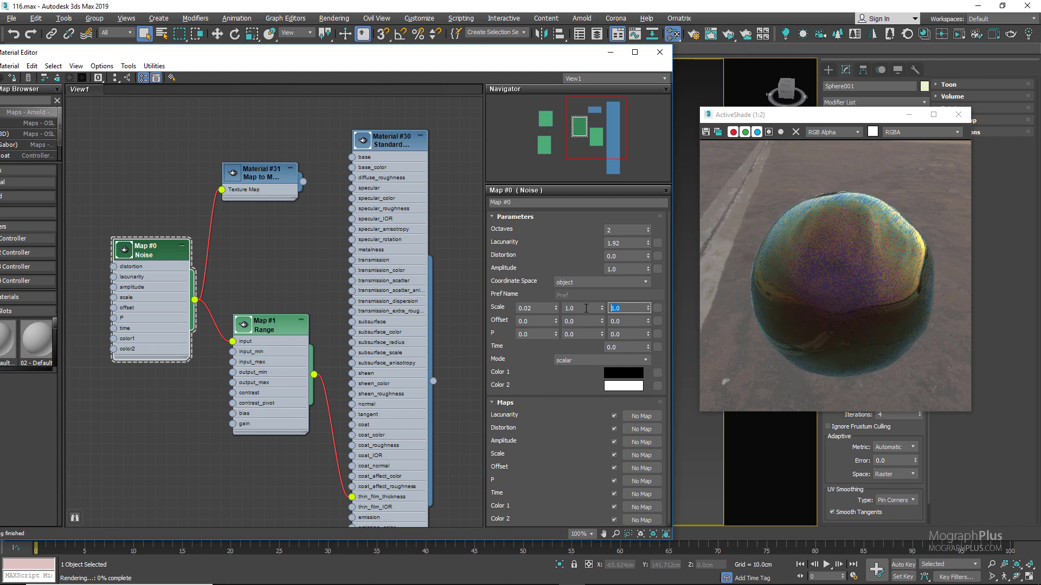
Try a Z scale of 0.02 on the Noise map and undo that change.
text(0.02)
key(Return)
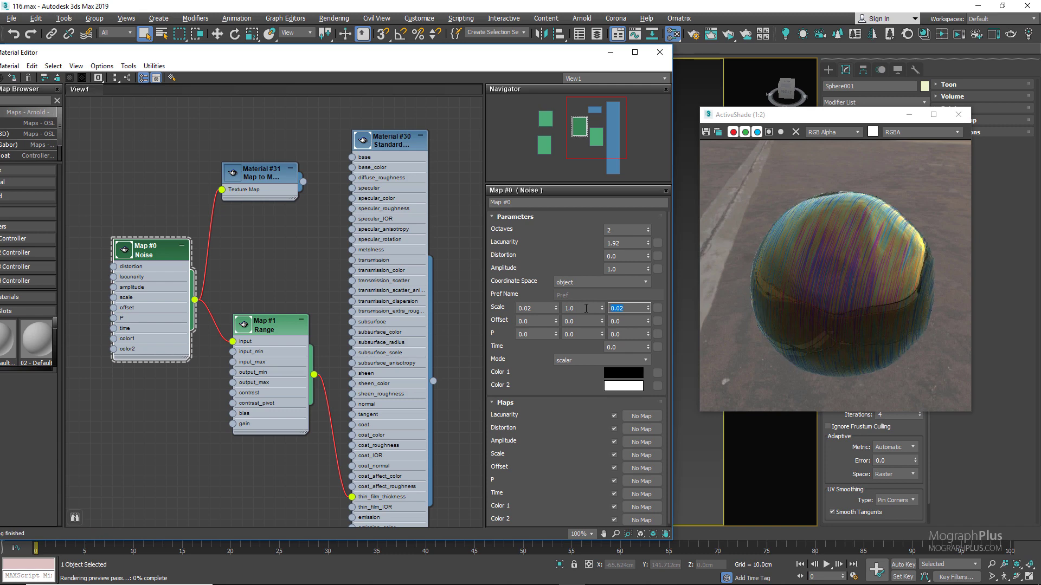
key(ctrl+z)
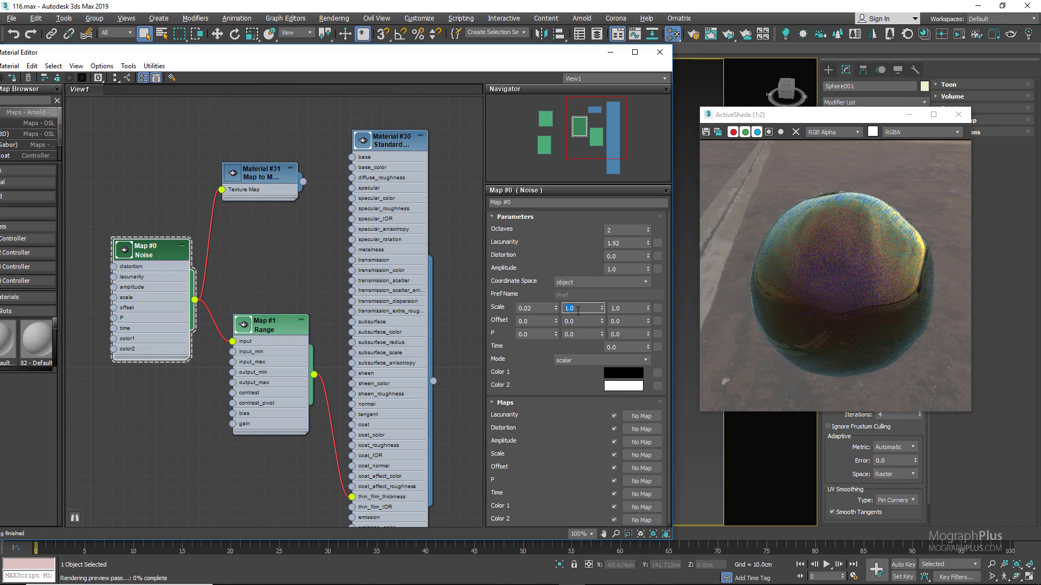
Set the Noise map's Y scale and Z scale back to 0.02, one after the other.
double_click(578, 308)
text(.02)
key(Return)
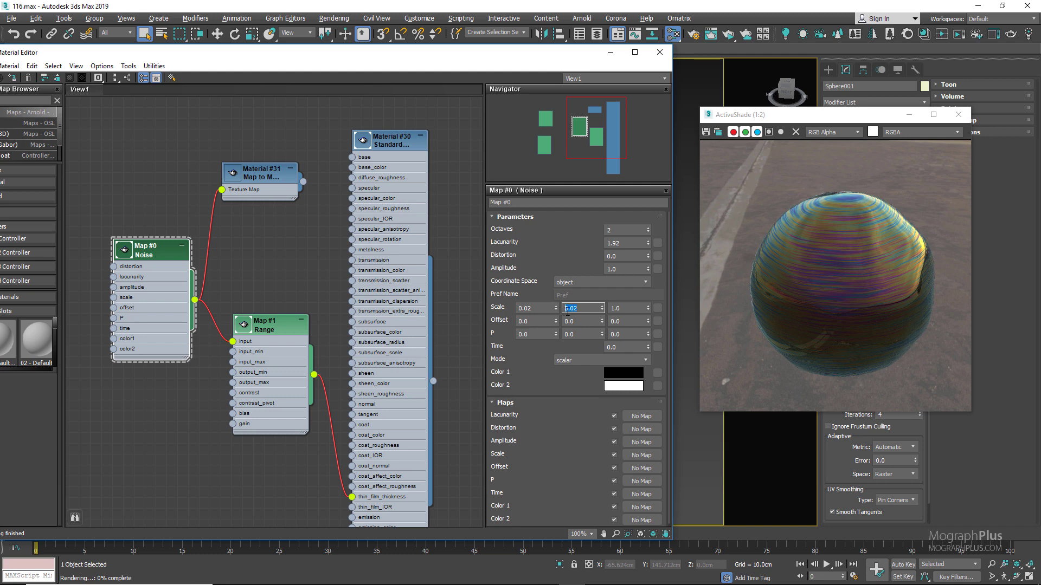
double_click(621, 308)
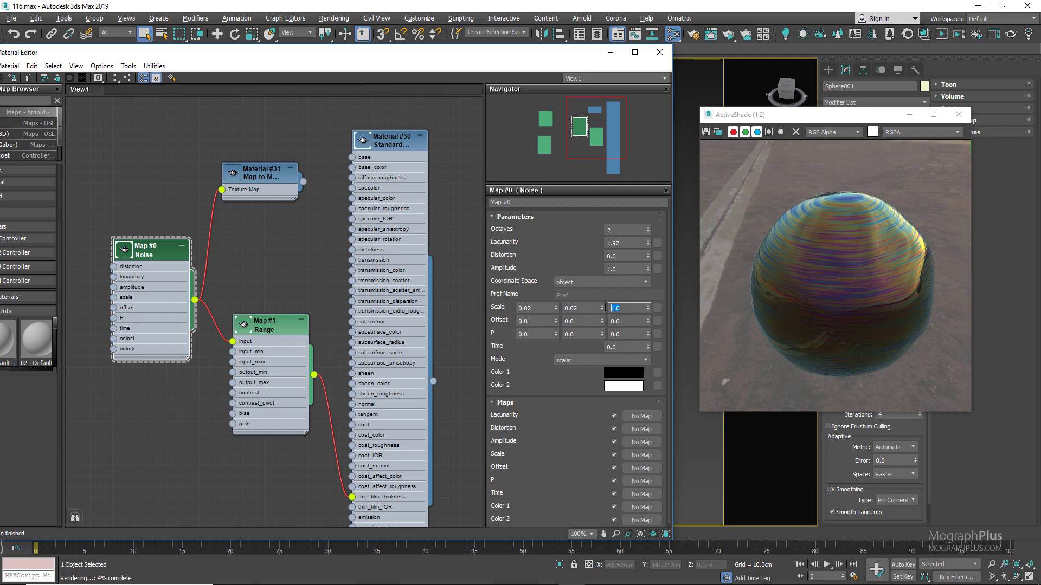
text(.02)
key(Return)
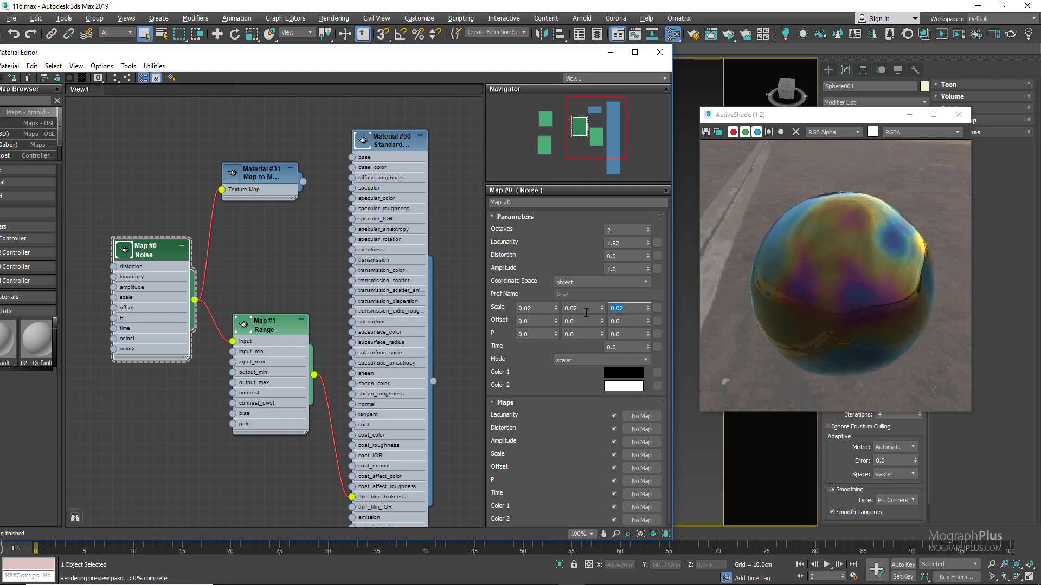
Stretch the Noise pattern by setting only its Y scale to 1.
double_click(583, 308)
text(1)
key(Return)
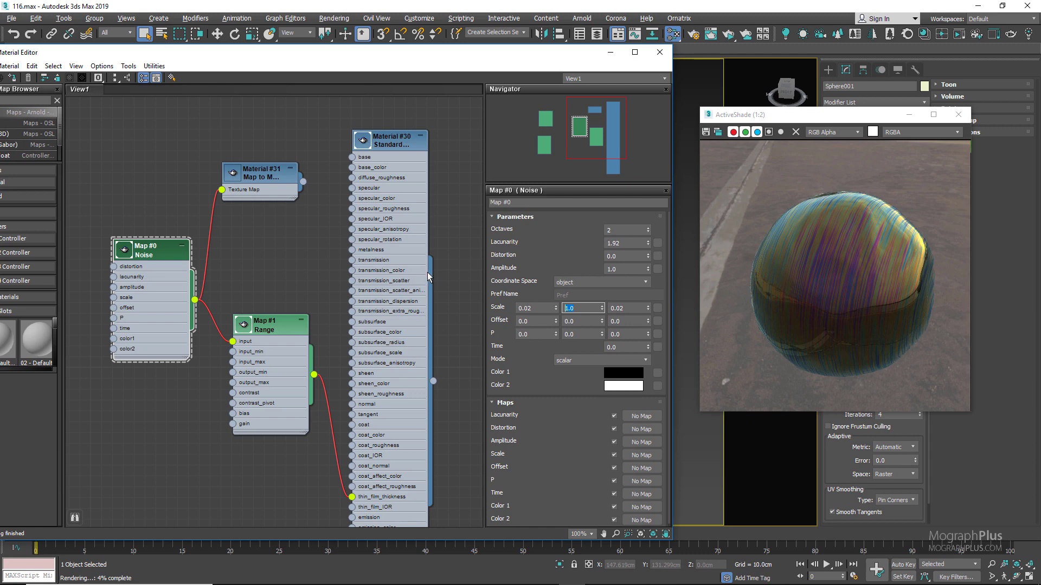
Set the Standard Surface's transmission weight to 1 to make the sphere transparent.
double_click(403, 146)
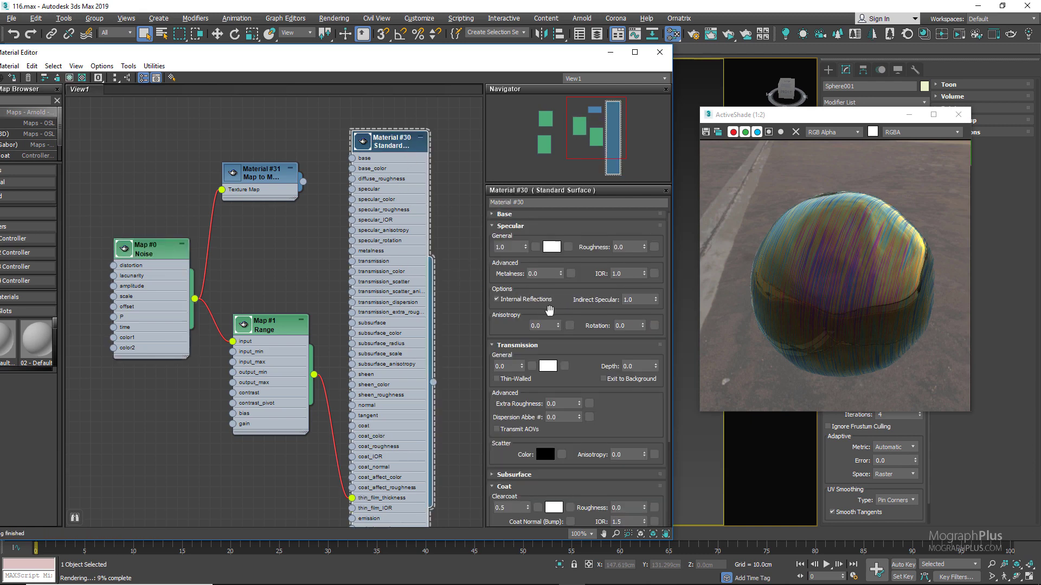
scroll(536, 306, down, 2)
double_click(510, 344)
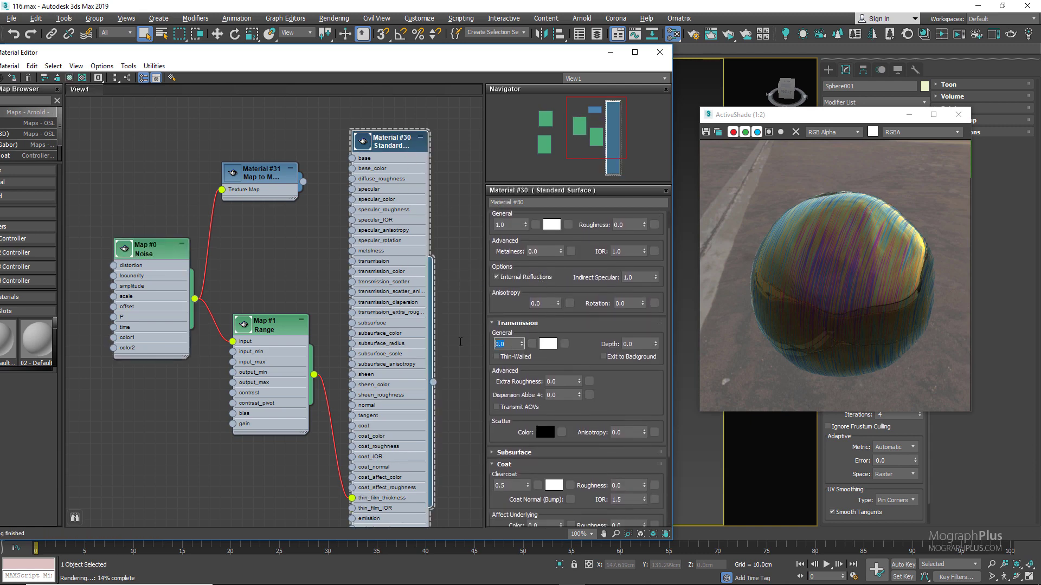
text(1)
key(Return)
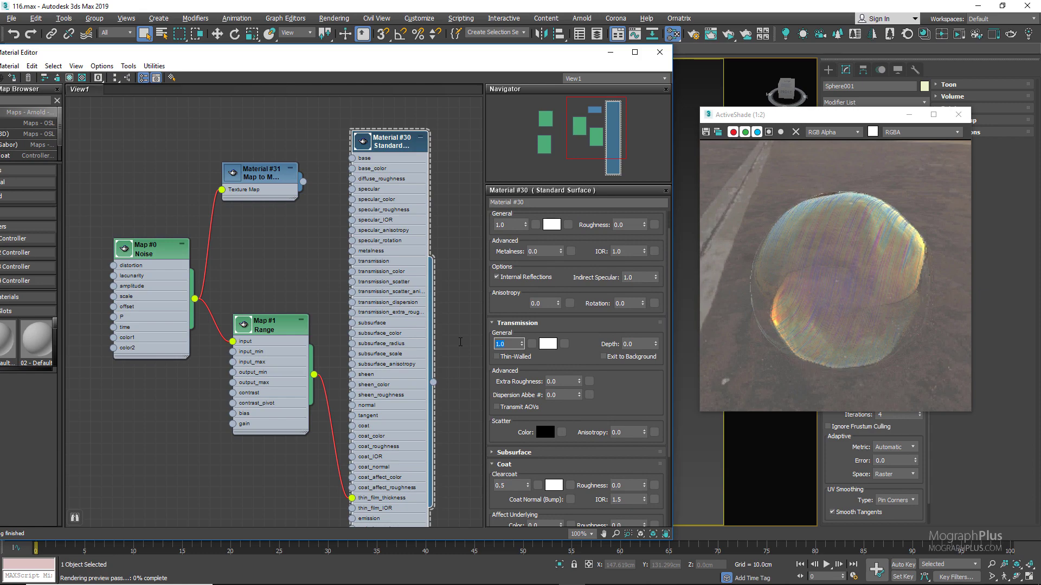